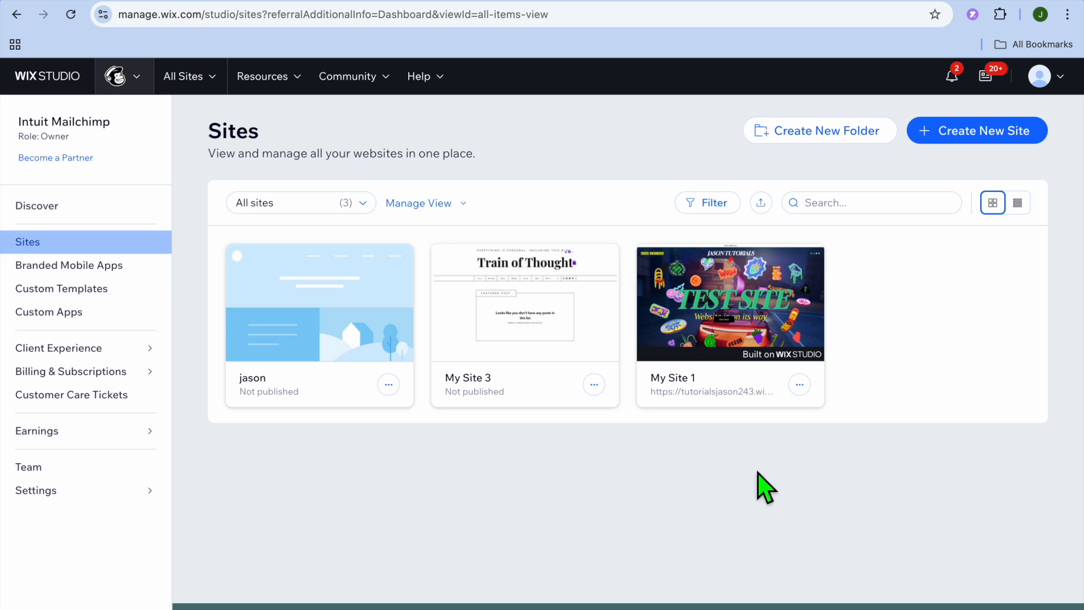
# Start creating a new site with the Wix Editor and choose setup without the AI chat.
pyautogui.click(974, 148)
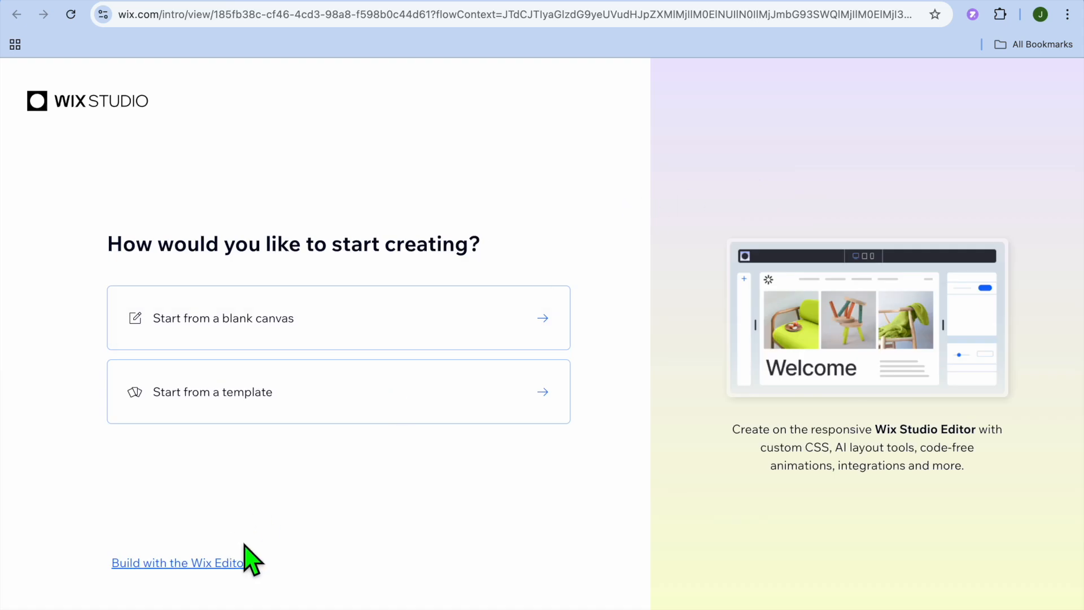
pyautogui.moveTo(194, 562)
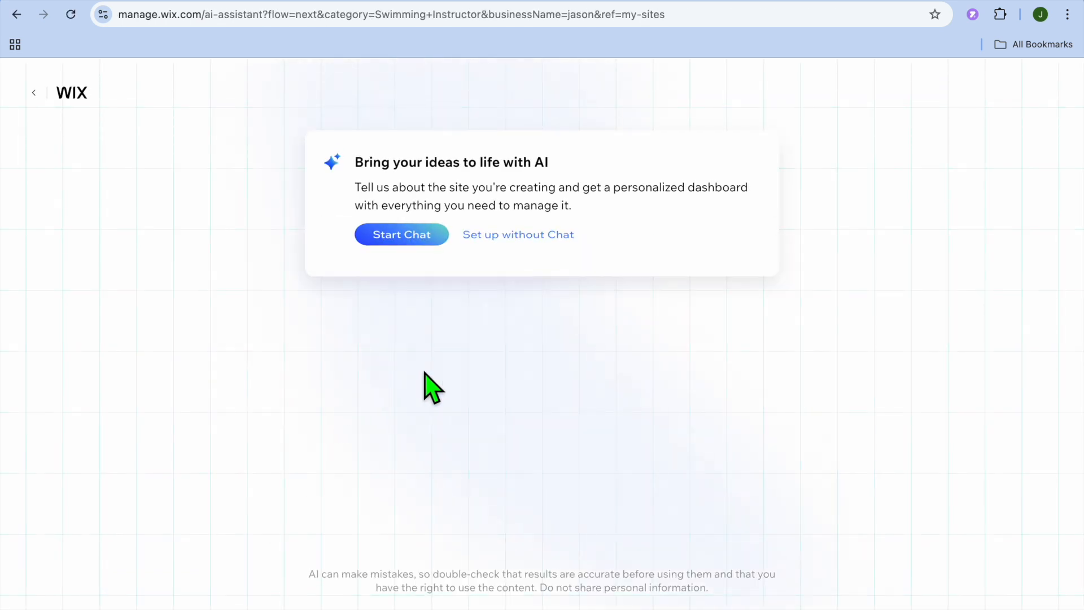
pyautogui.click(539, 240)
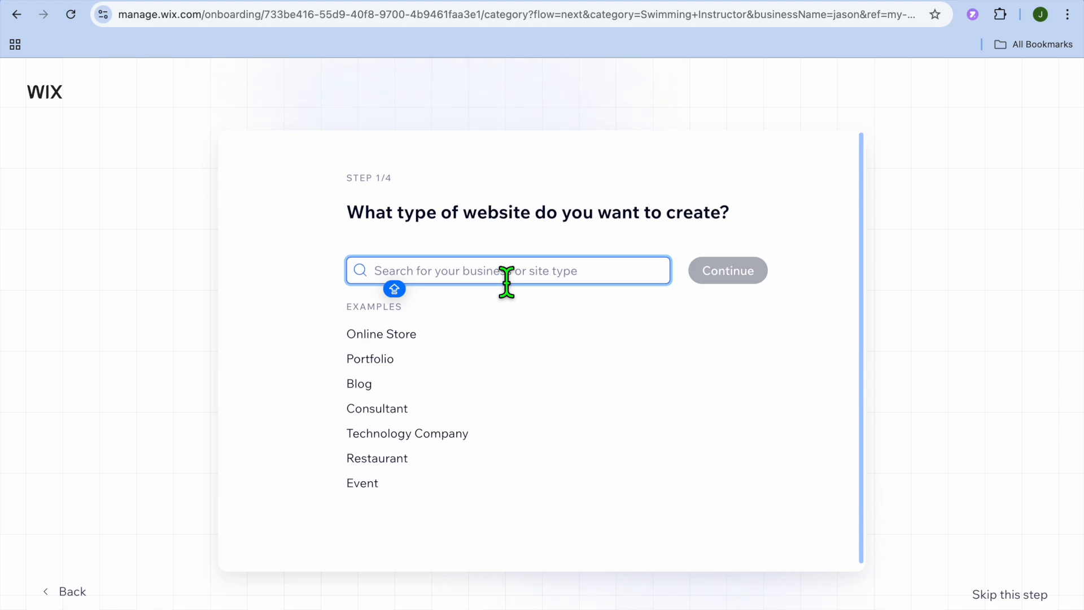
# Set the website type to Special Education Instructor and continue to the site details.
pyautogui.write('SP')
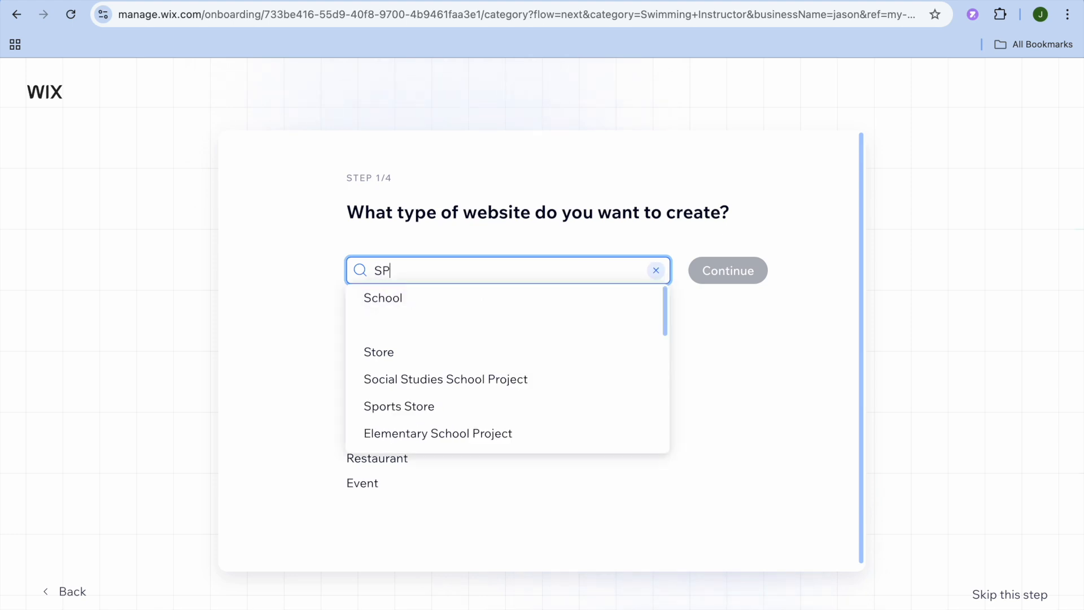
pyautogui.write('EC')
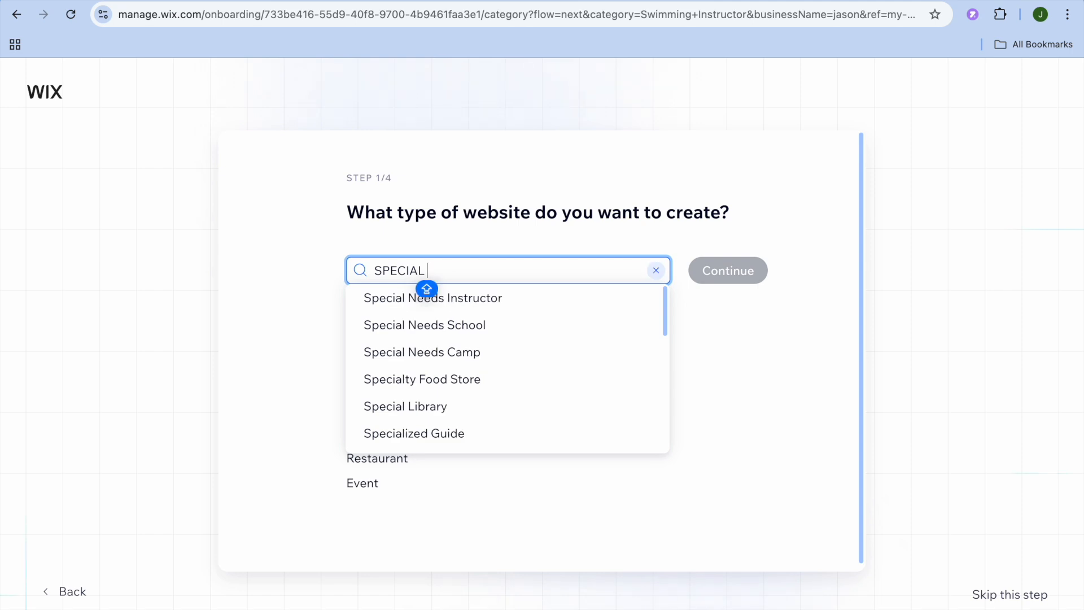
pyautogui.write('IAL')
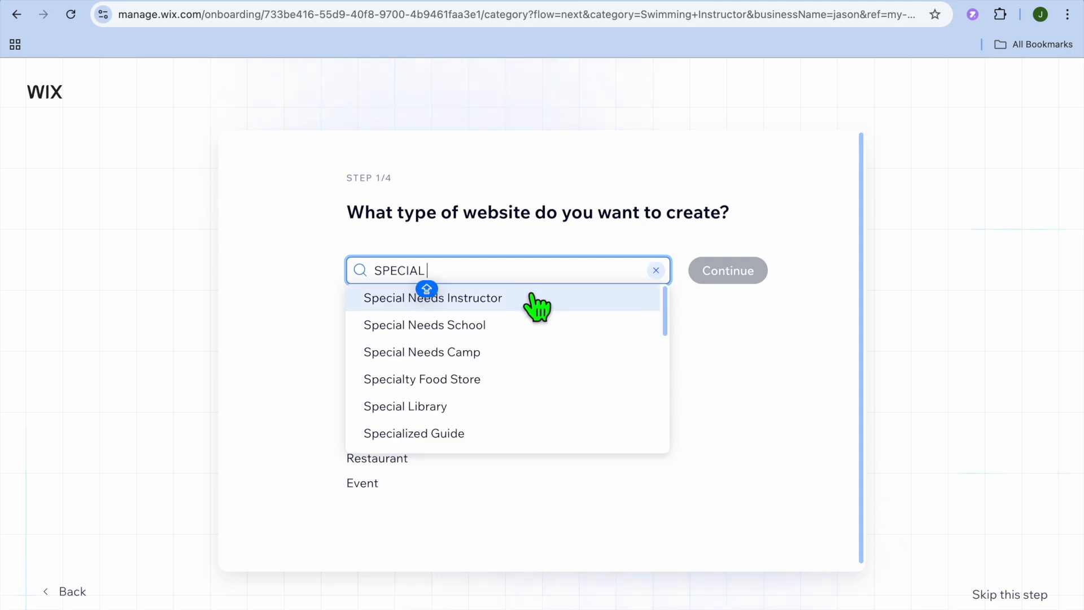
pyautogui.write(' ED')
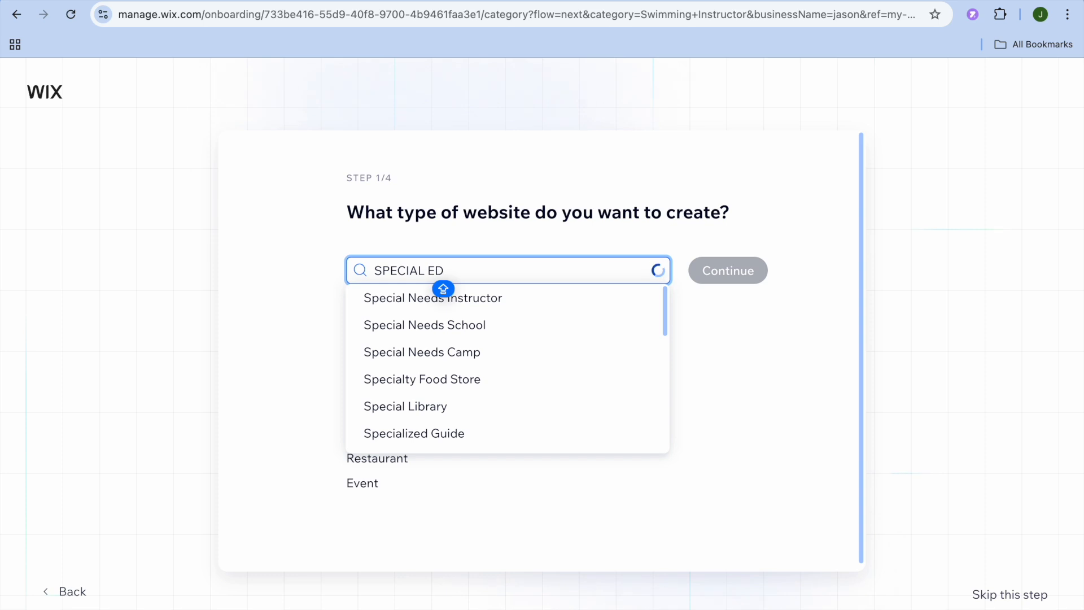
pyautogui.click(522, 325)
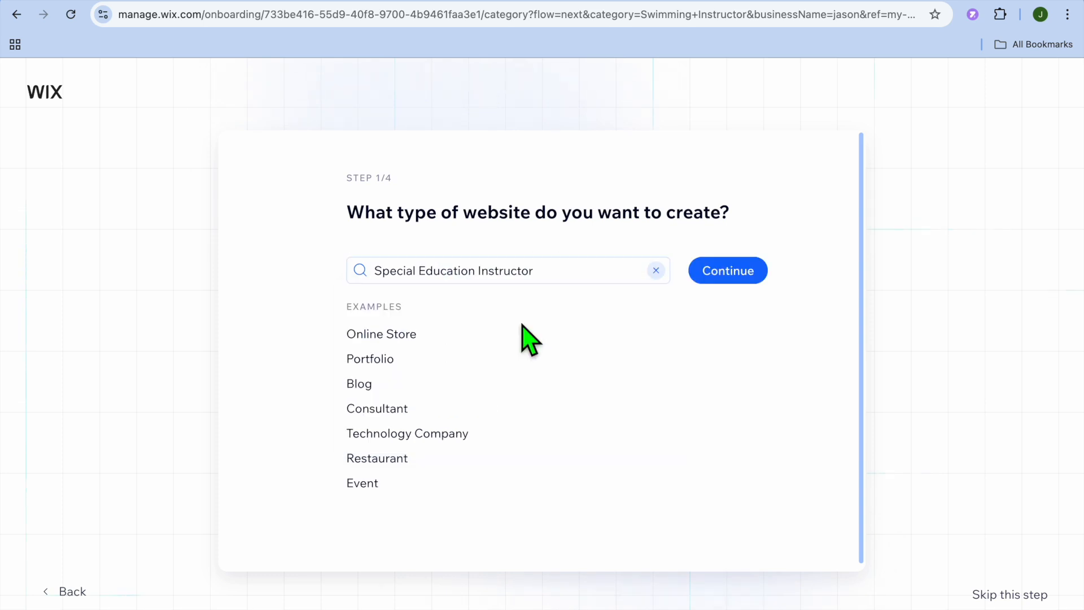
pyautogui.click(749, 281)
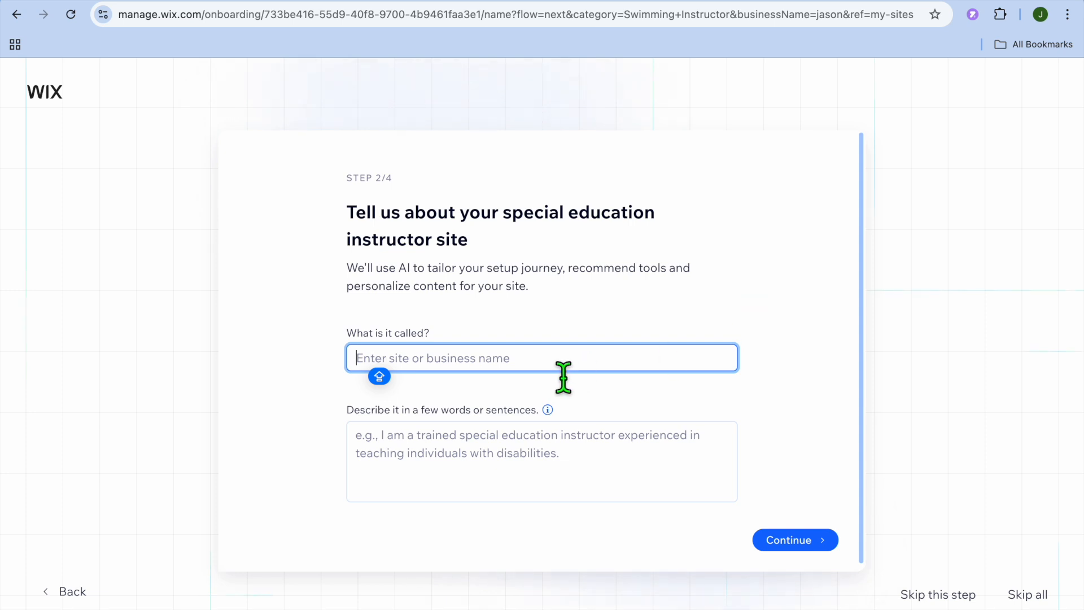
# Name the site TEST, leave the description empty and continue to the goals.
pyautogui.scroll(-1, 563, 377)
pyautogui.press('capslock')
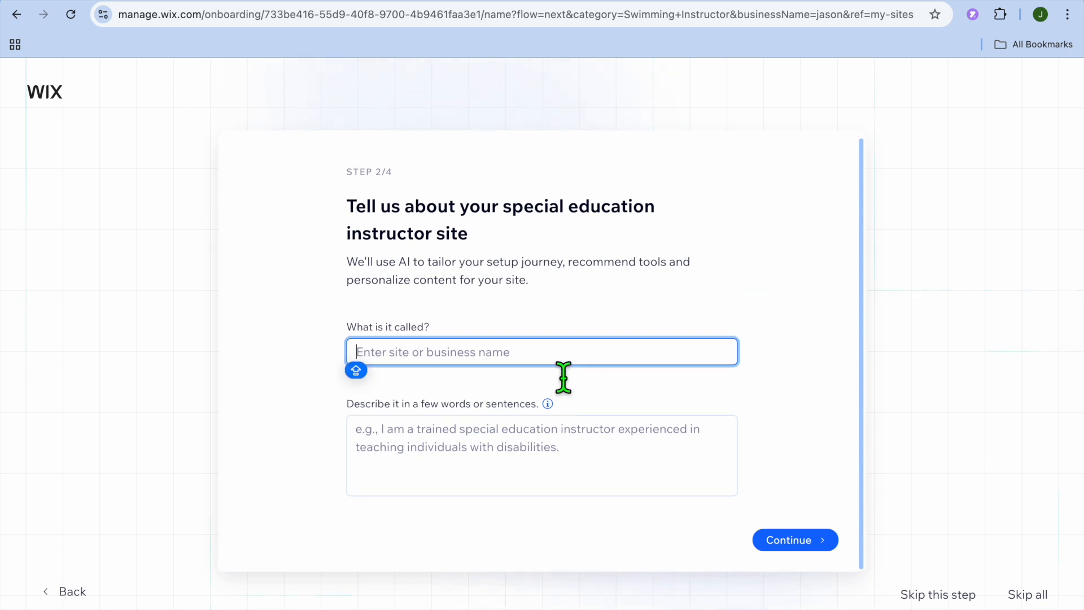
pyautogui.write('TEST')
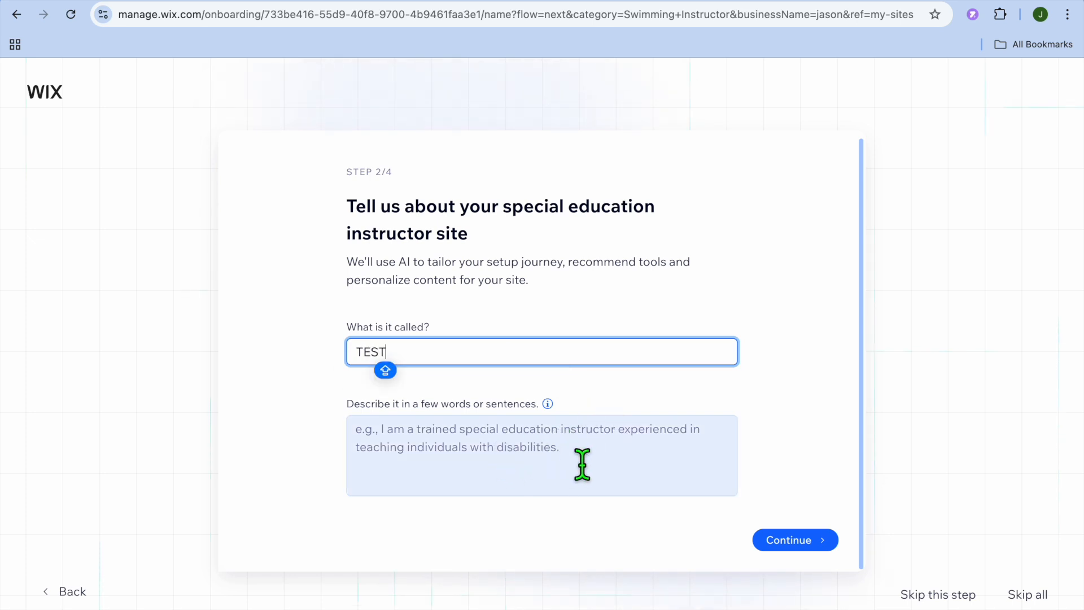
pyautogui.click(820, 542)
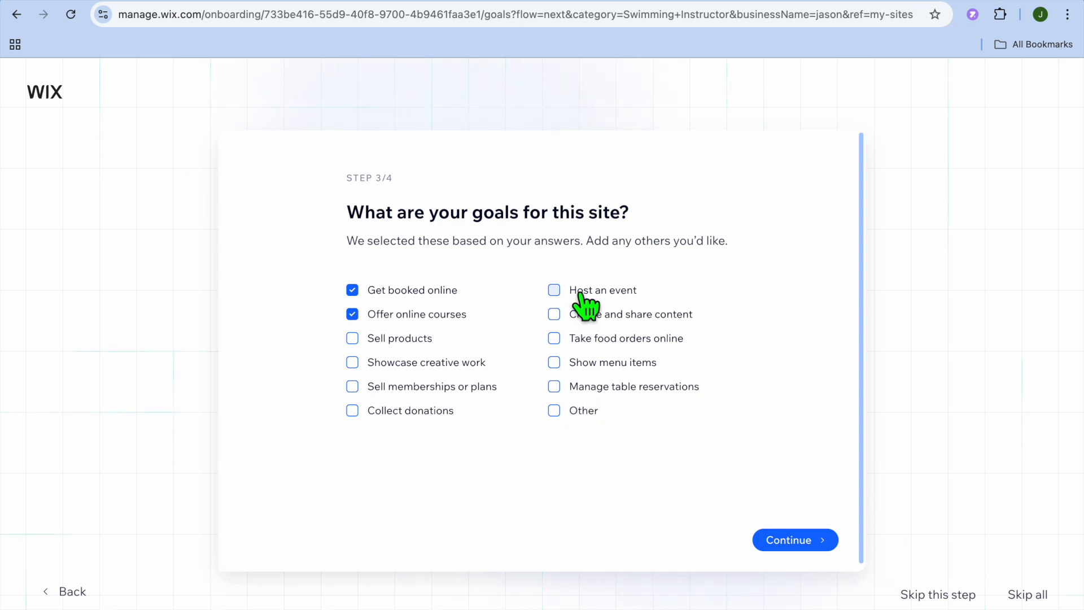
# Accept the preselected site goals, choose "Create a link in bio page" as a business tool and finish the setup.
pyautogui.click(784, 541)
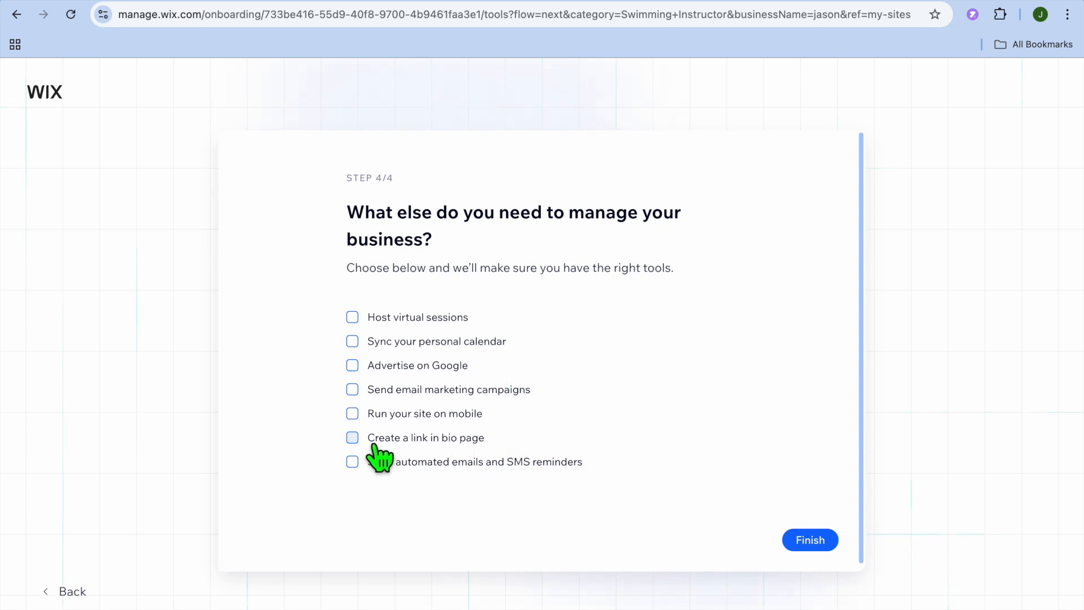
pyautogui.click(352, 438)
pyautogui.click(812, 541)
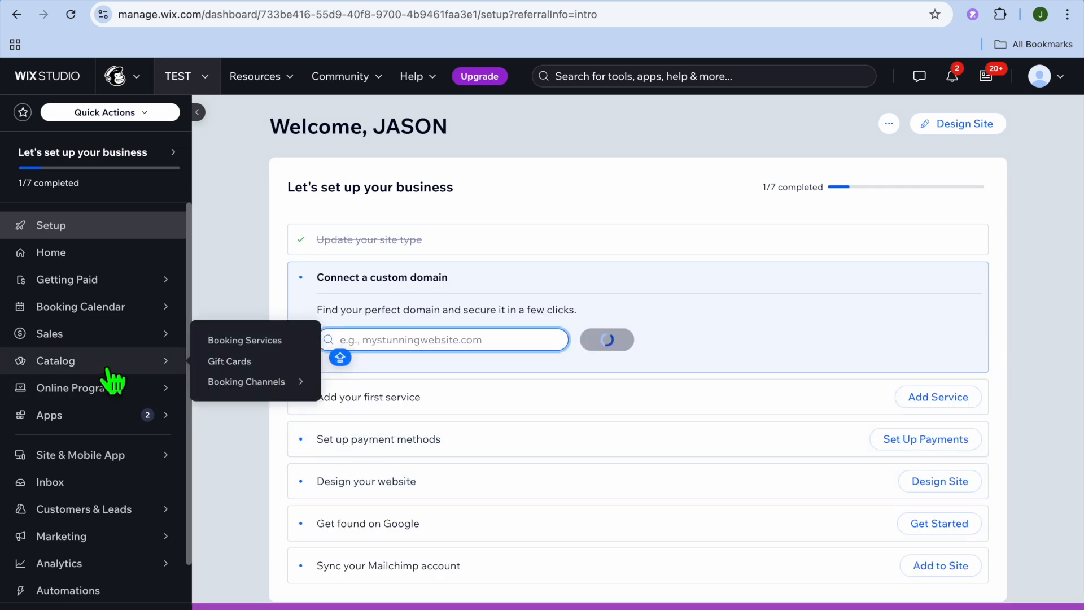
# Add the Reading Assessment appointment template as a booking service with its preset details, save it and dismiss the upgrade offer.
pyautogui.click(261, 340)
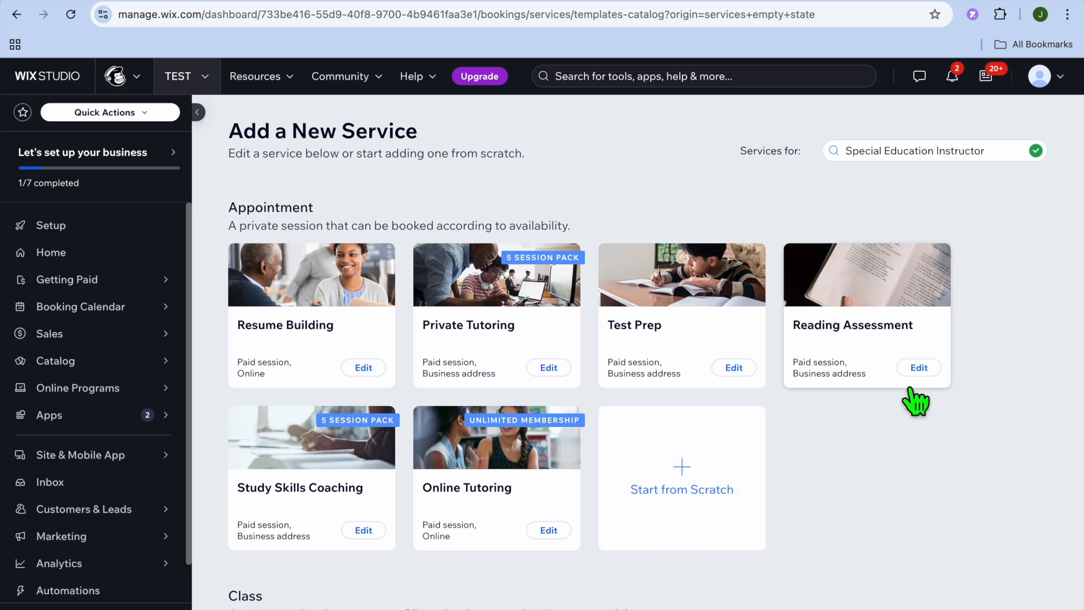
pyautogui.click(906, 366)
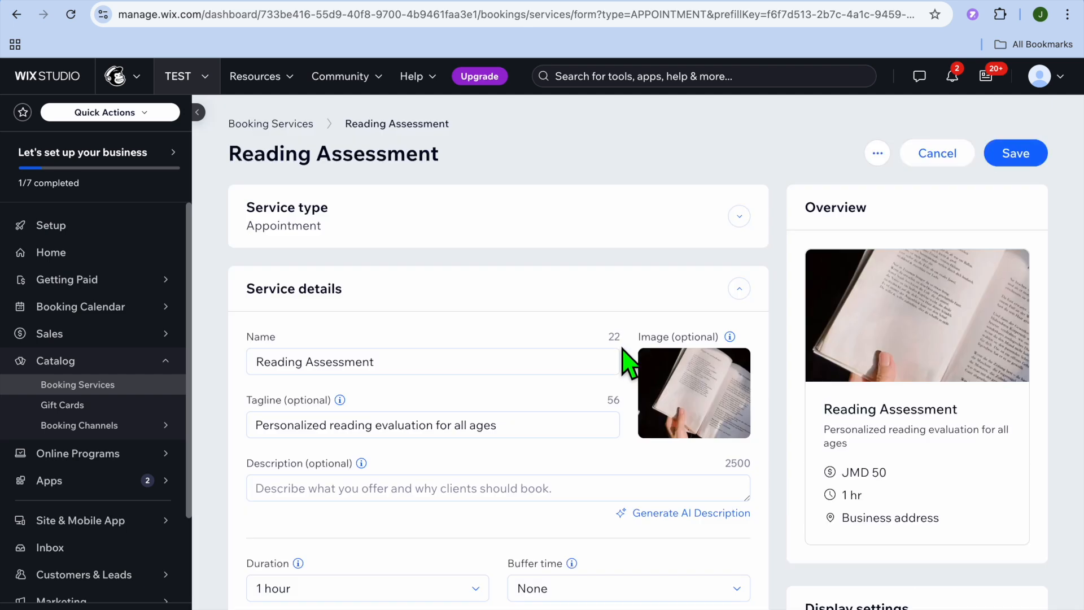
pyautogui.tripleClick(448, 368)
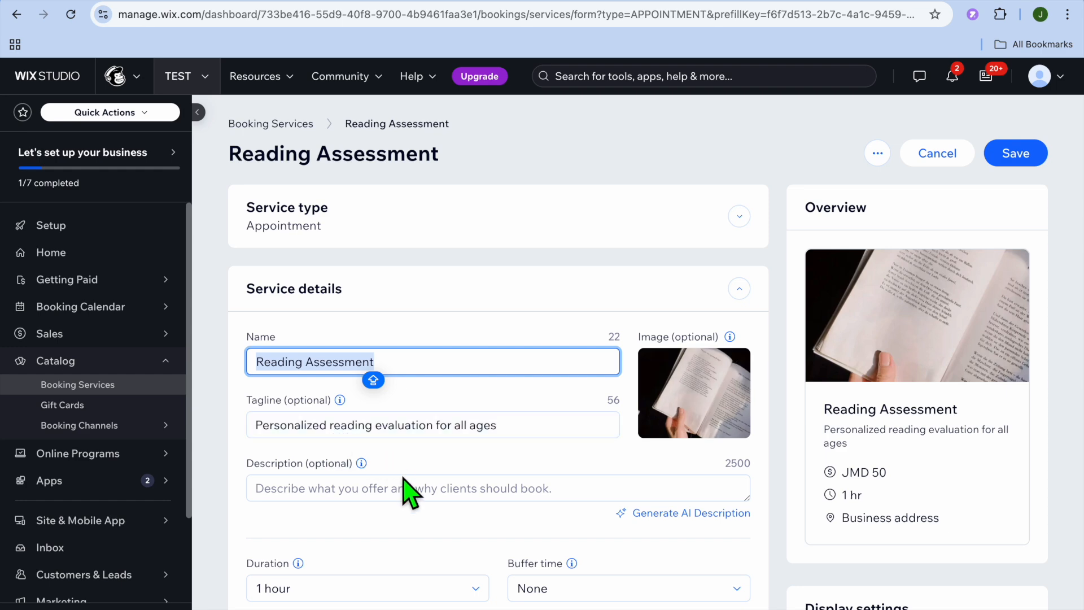
pyautogui.scroll(-4, 411, 491)
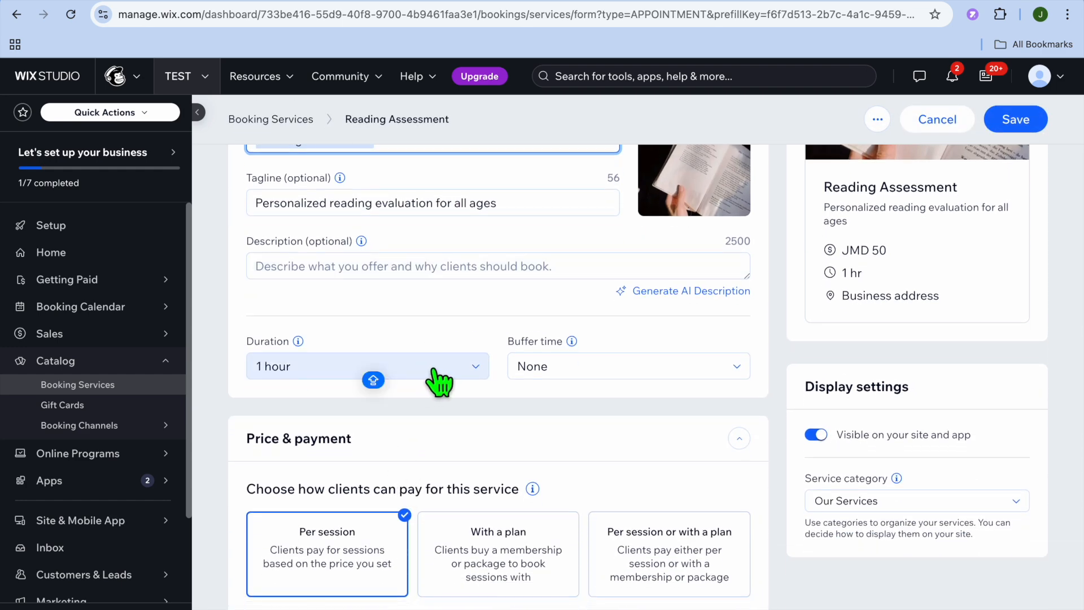
pyautogui.scroll(-10, 454, 413)
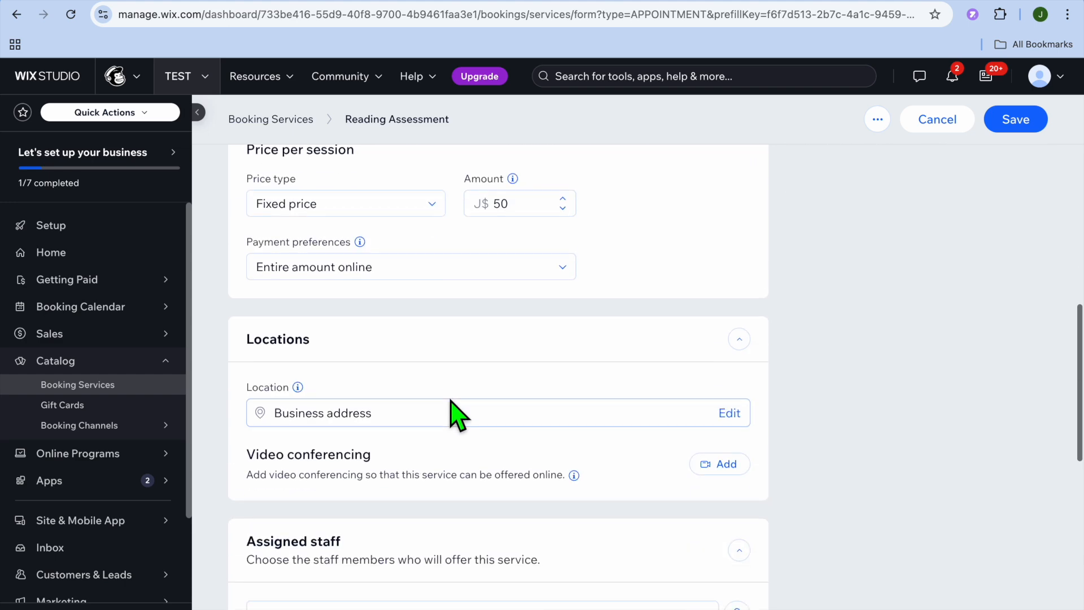
pyautogui.scroll(2, 452, 410)
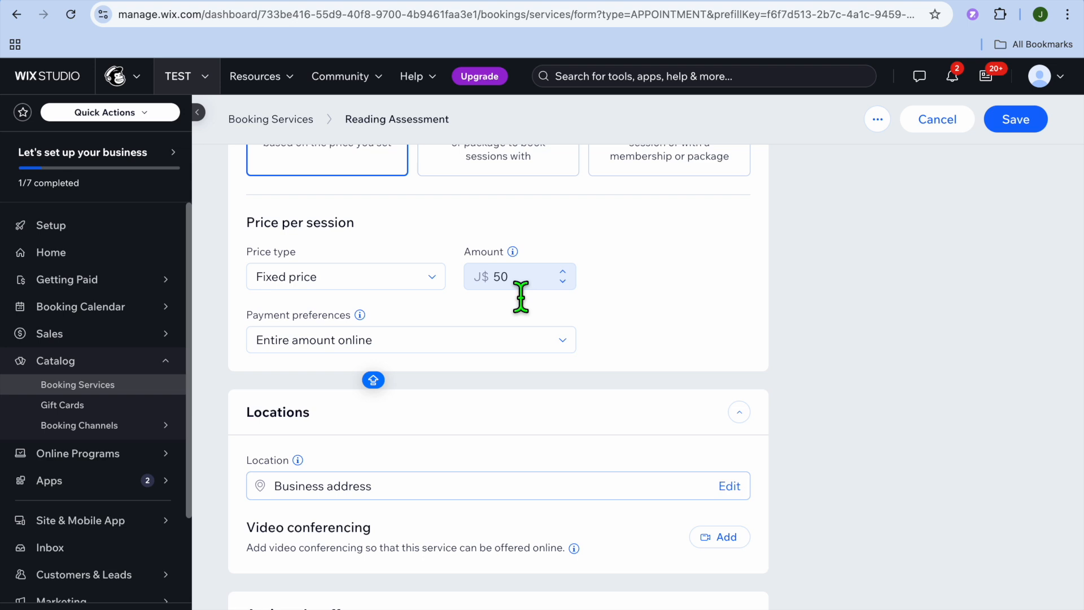
pyautogui.scroll(-4, 520, 296)
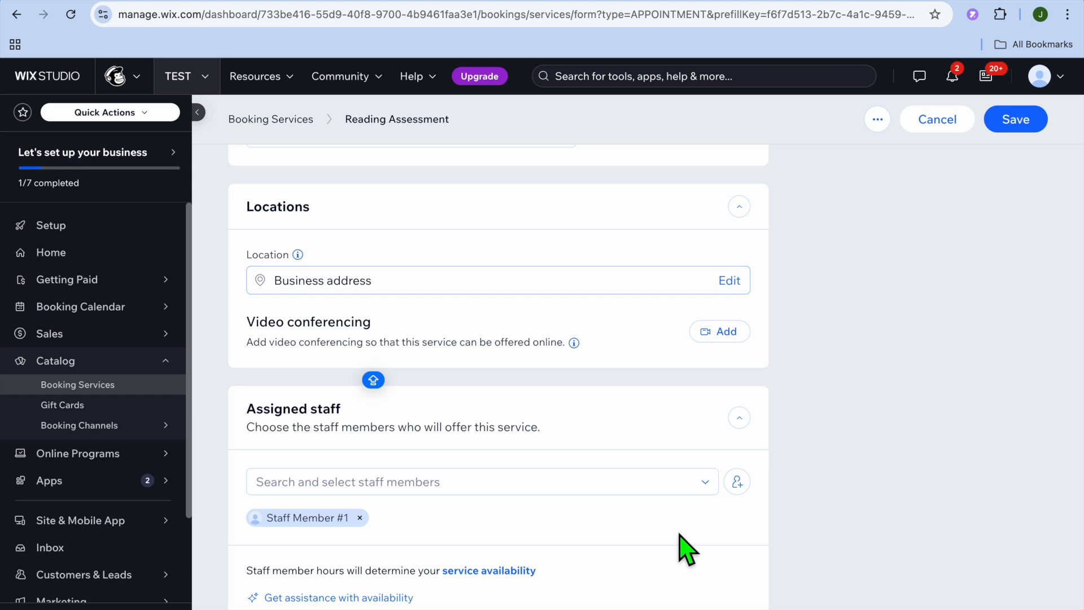
pyautogui.click(1013, 120)
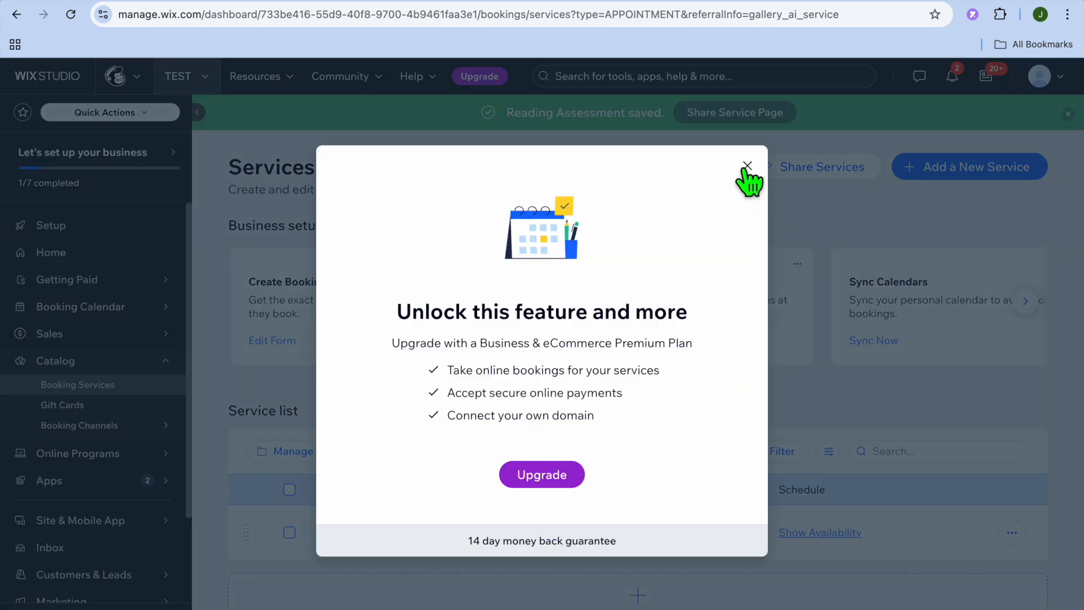
pyautogui.click(745, 166)
# Add the Study Skills Coaching appointment template as another booking service and save it without connecting a plan.
pyautogui.scroll(-1, 649, 472)
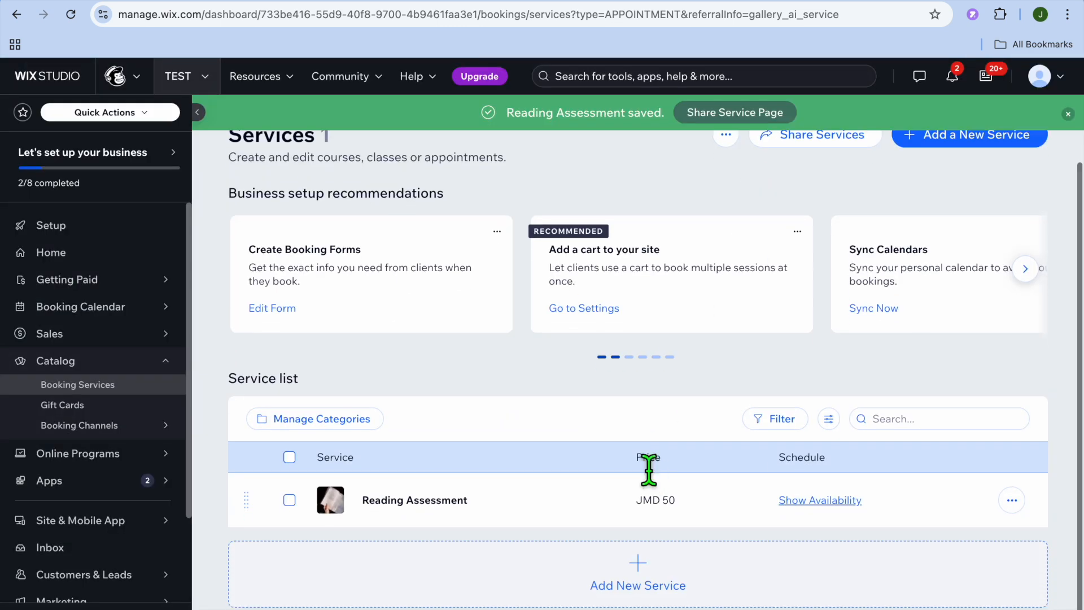
pyautogui.click(639, 575)
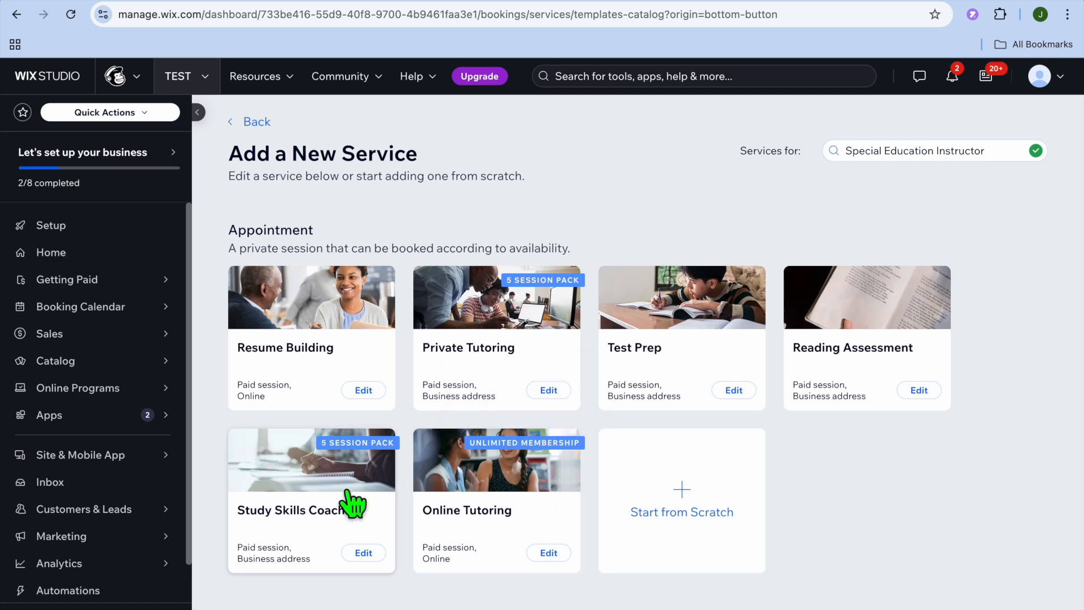
pyautogui.click(322, 526)
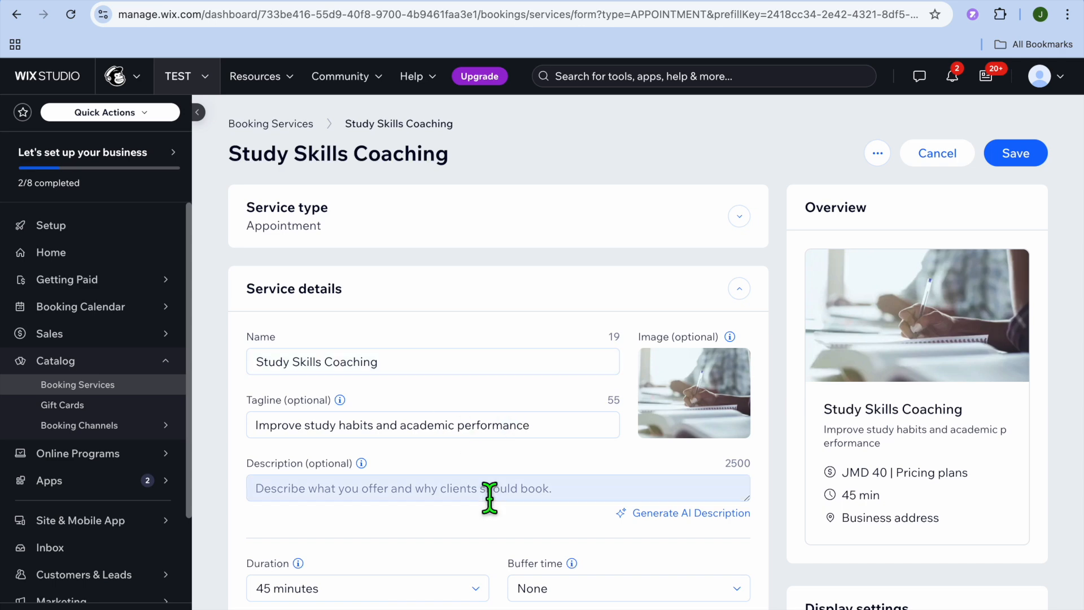
pyautogui.scroll(-15, 490, 500)
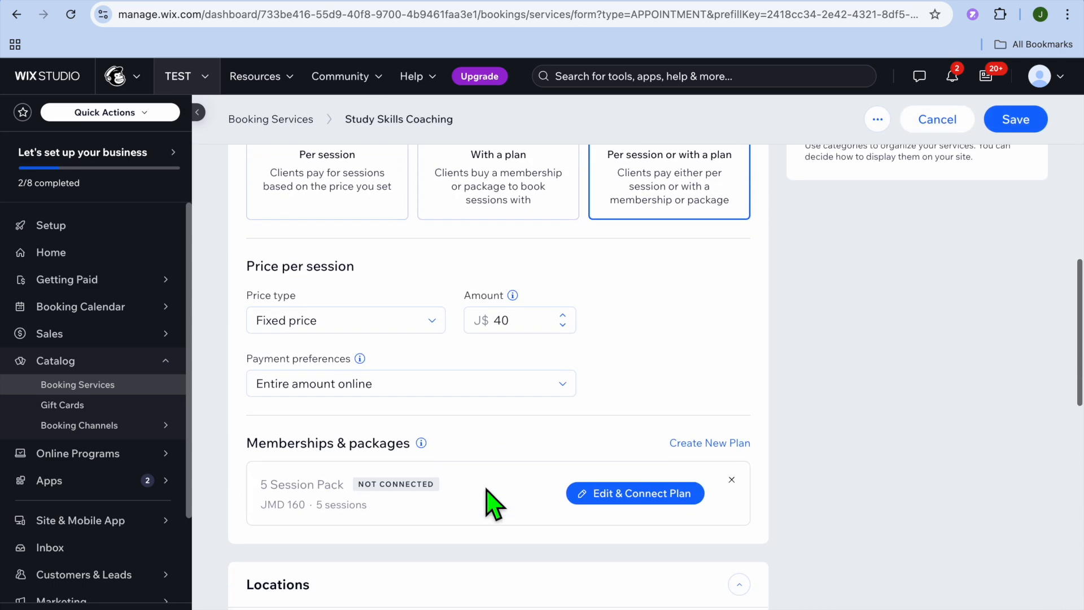
pyautogui.scroll(-1, 490, 499)
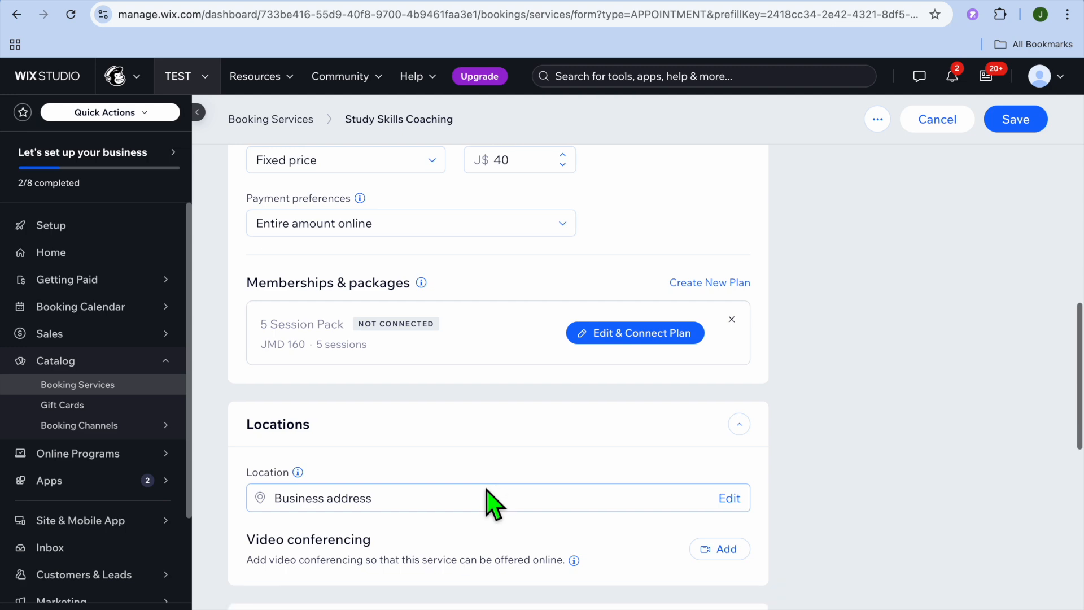
pyautogui.click(1005, 123)
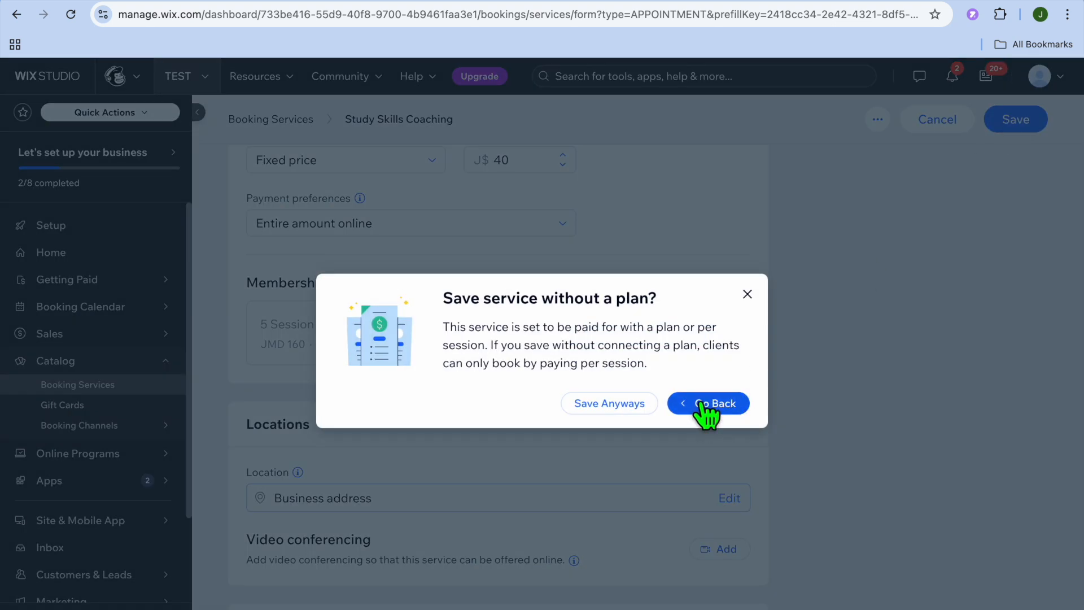
pyautogui.click(609, 404)
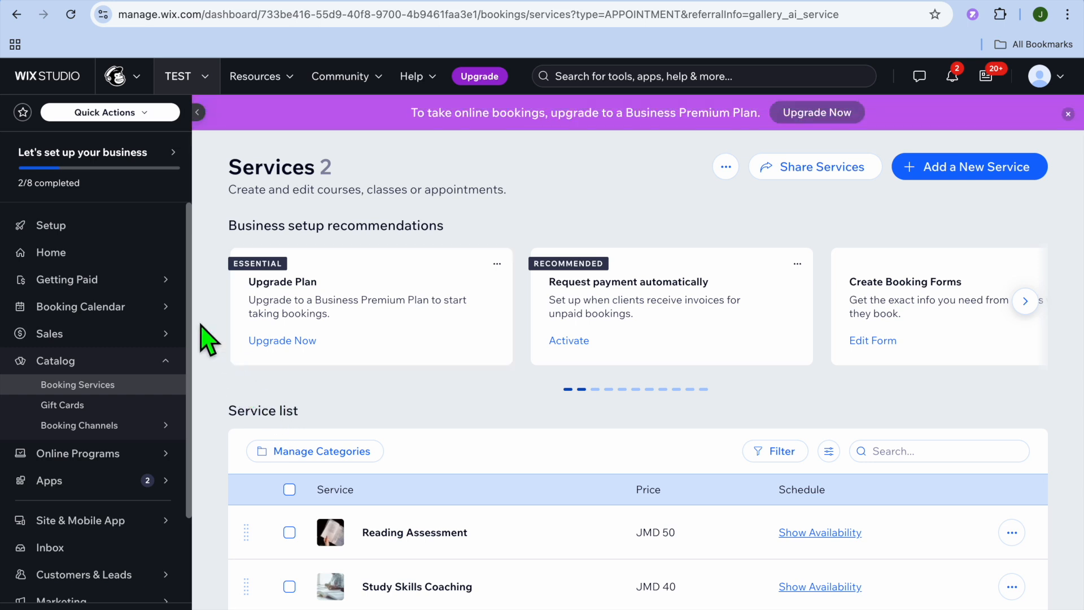
# Open the booking calendar, skipping the service setup introduction and dismissing the waitlist tip.
pyautogui.click(112, 309)
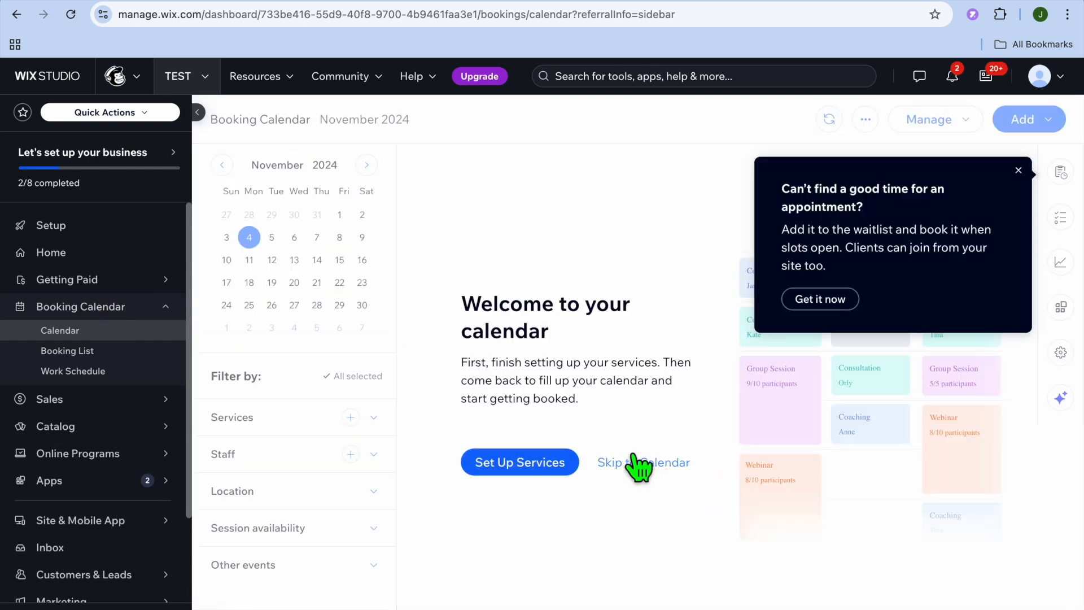
pyautogui.click(673, 463)
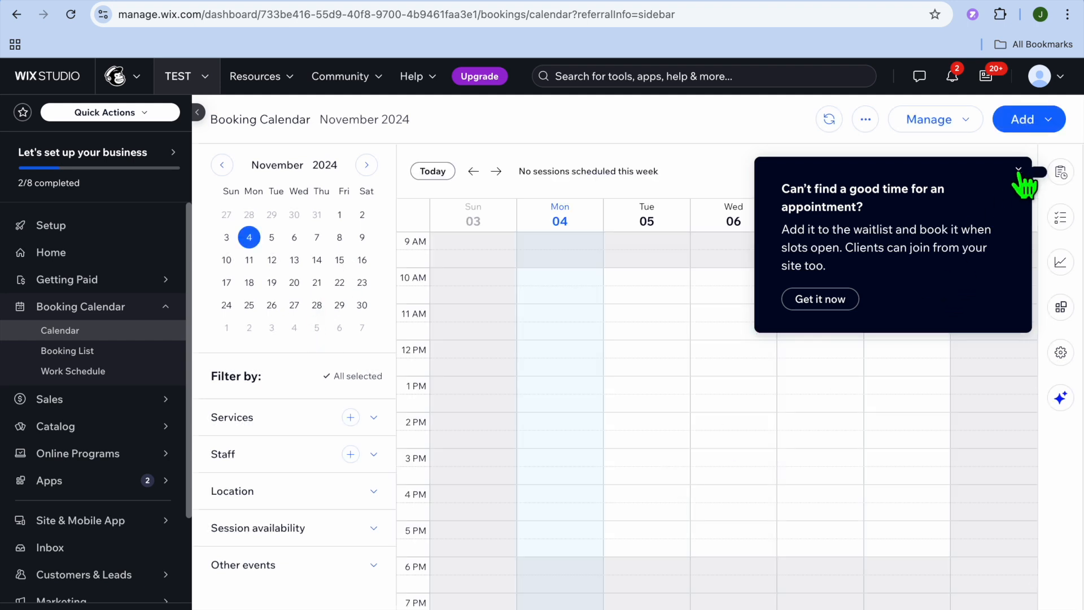
pyautogui.click(1018, 170)
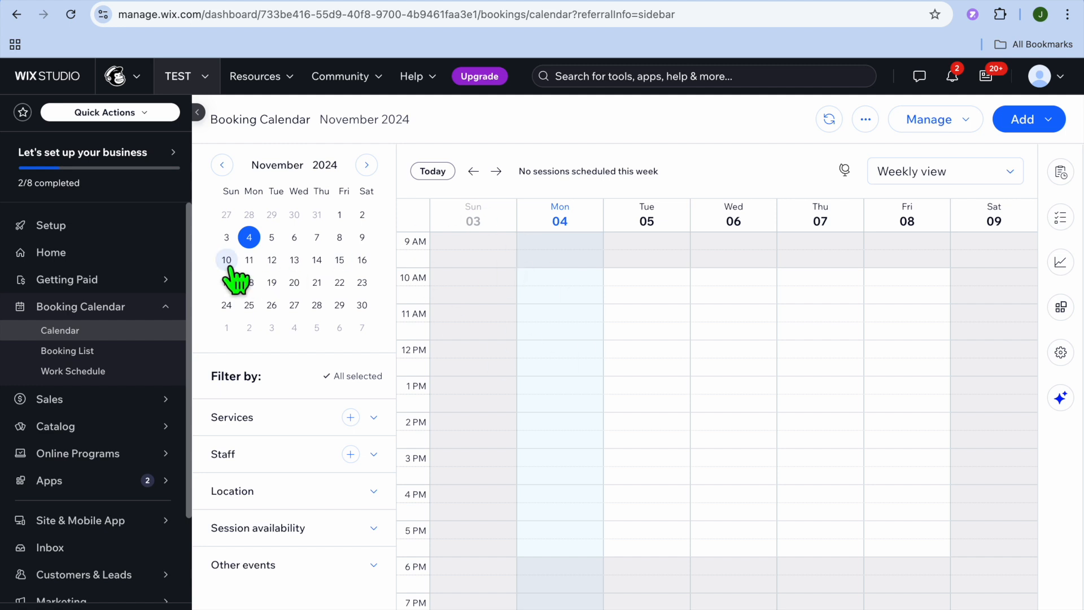
# Open the Getting Paid page and start connecting a payment method.
pyautogui.moveTo(76, 285)
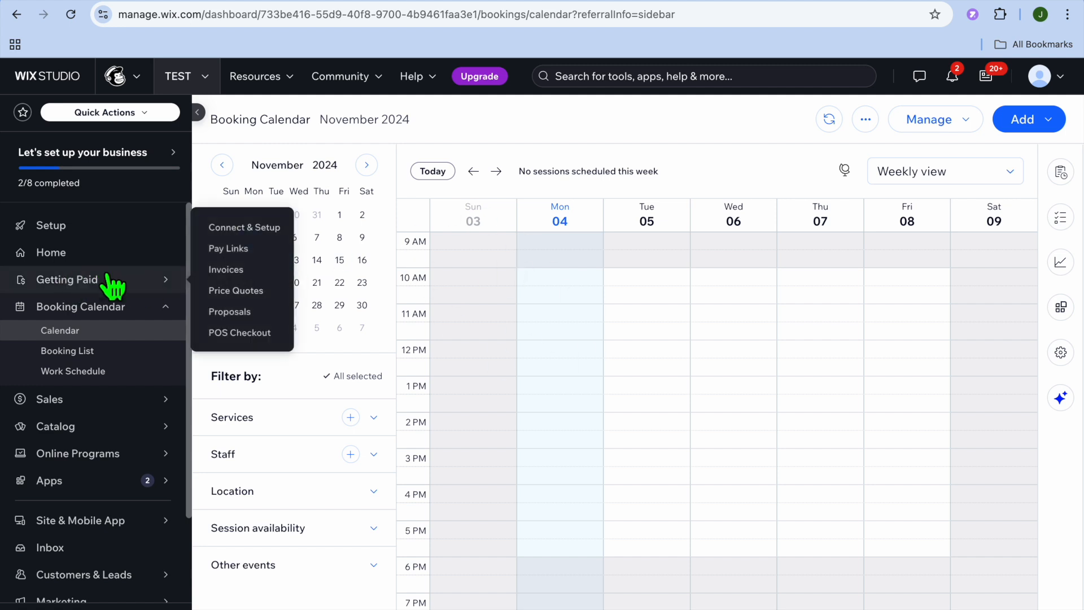
pyautogui.click(79, 281)
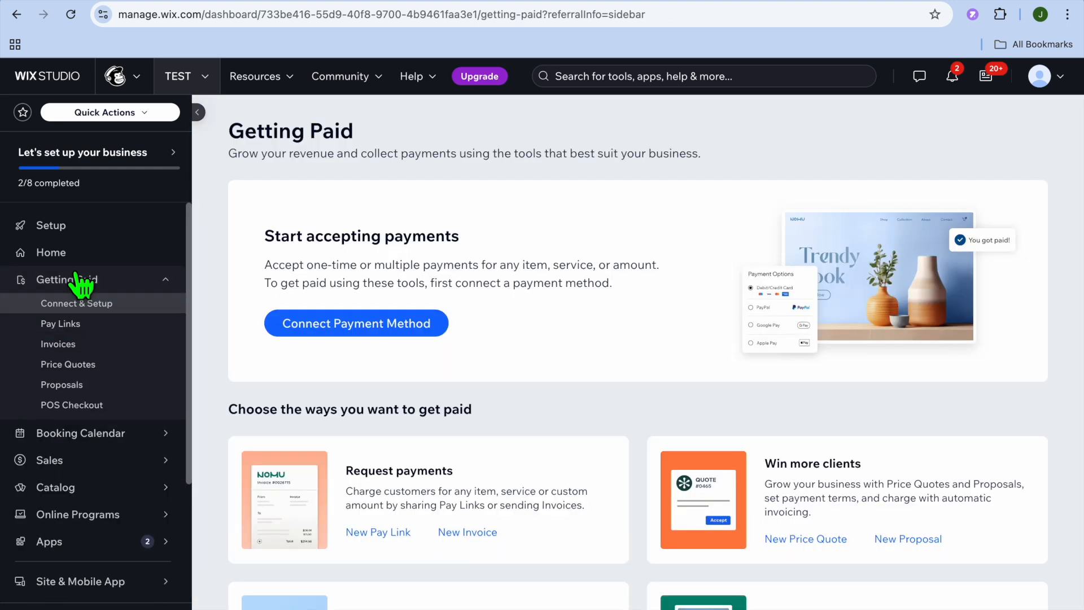
pyautogui.click(311, 323)
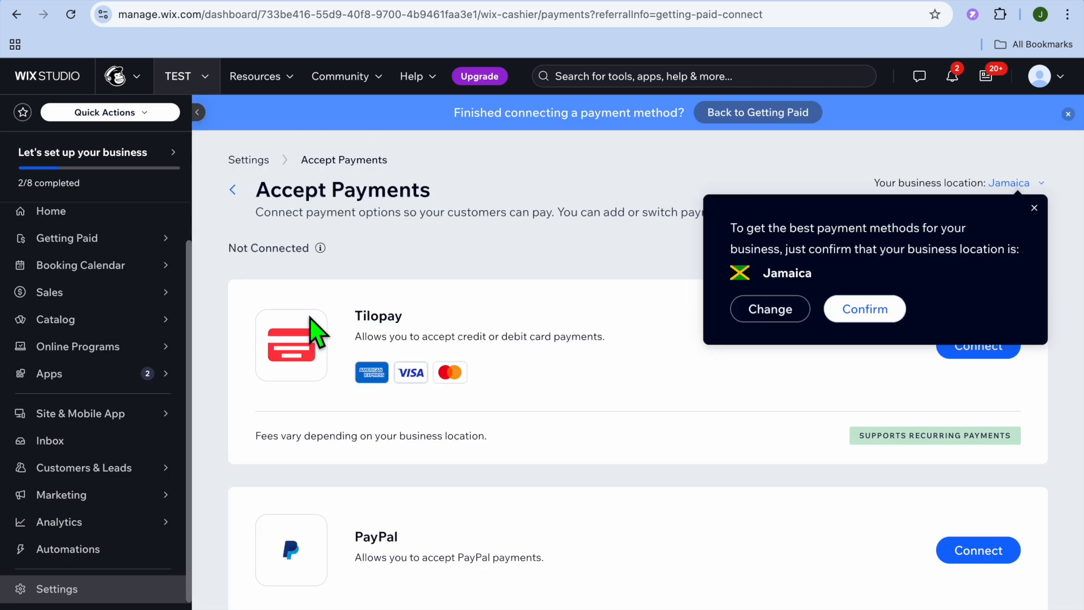
# Dismiss the business location prompt and review the payment providers offered on the Accept Payments page.
pyautogui.click(1033, 209)
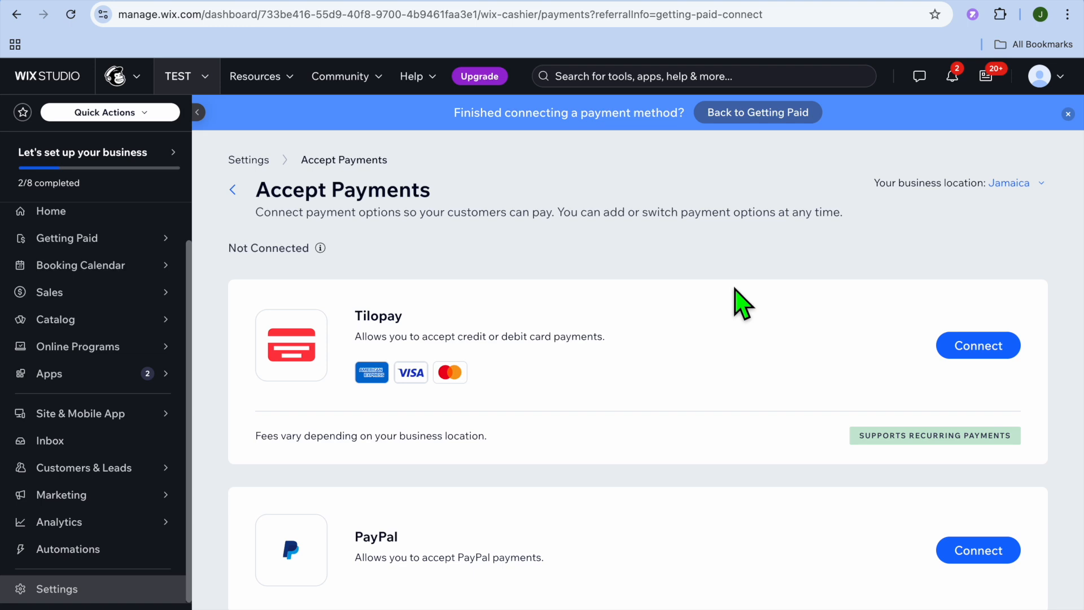
pyautogui.scroll(-2, 741, 303)
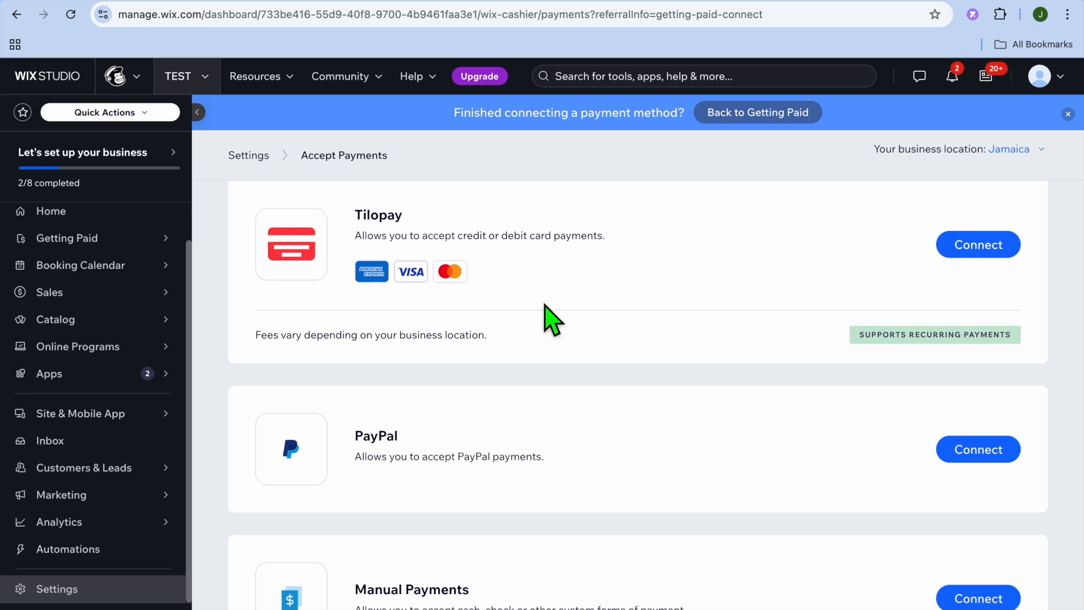
pyautogui.scroll(-3, 546, 306)
pyautogui.scroll(5, 545, 306)
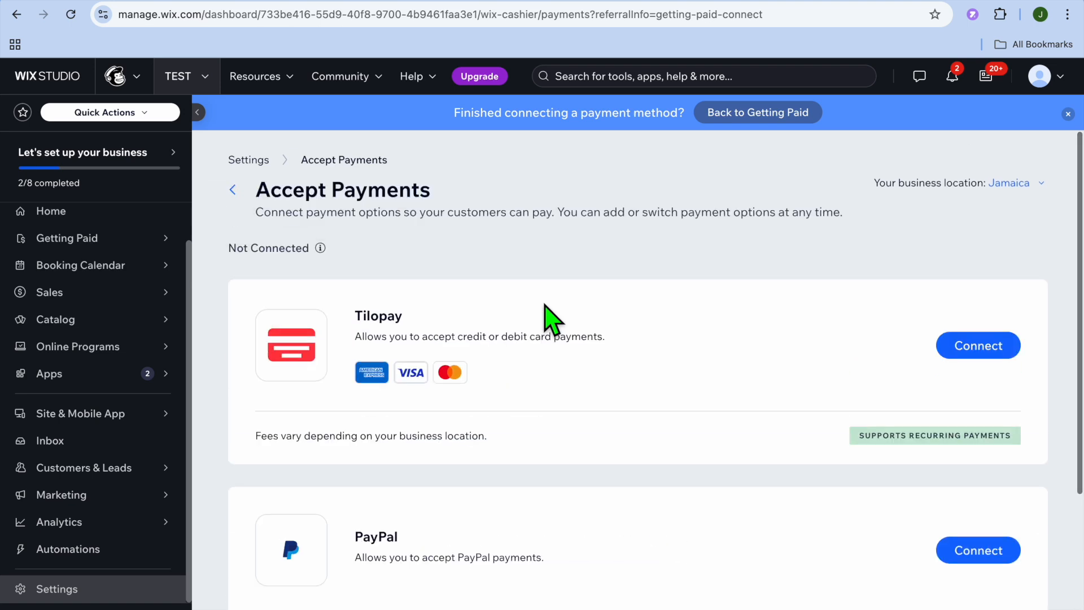
# Return to the dashboard home, start designing the site and choose the Tutoring Company template for editing.
pyautogui.click(123, 221)
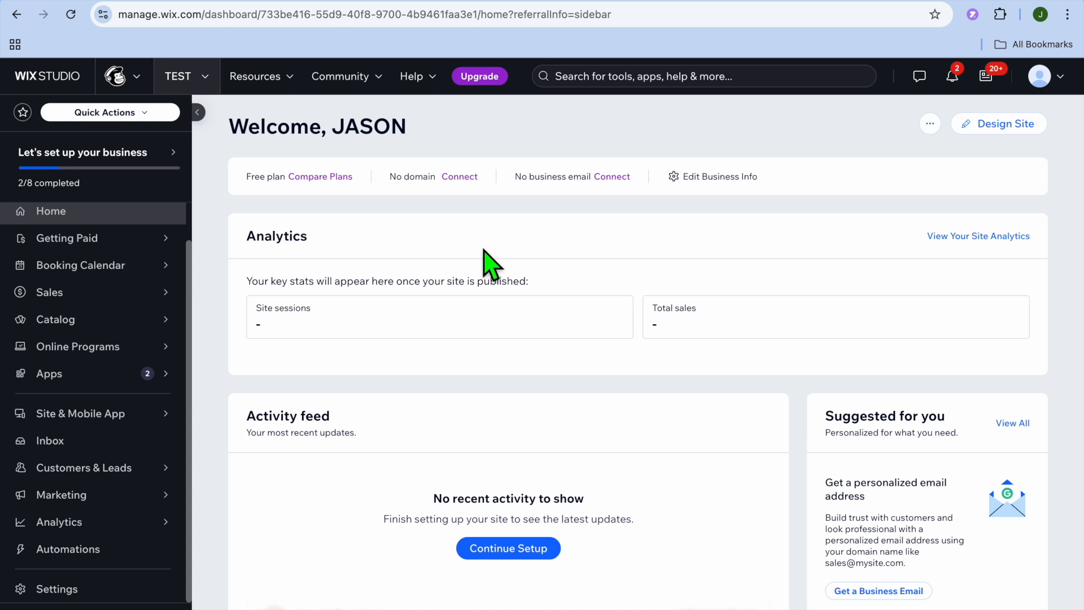
pyautogui.click(985, 119)
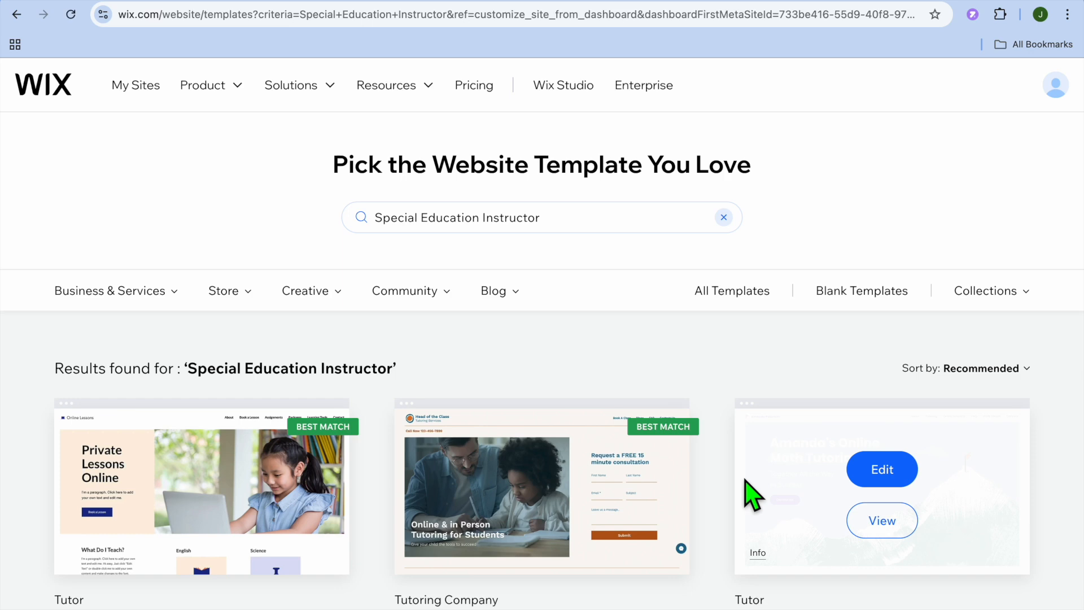
pyautogui.scroll(-10, 750, 495)
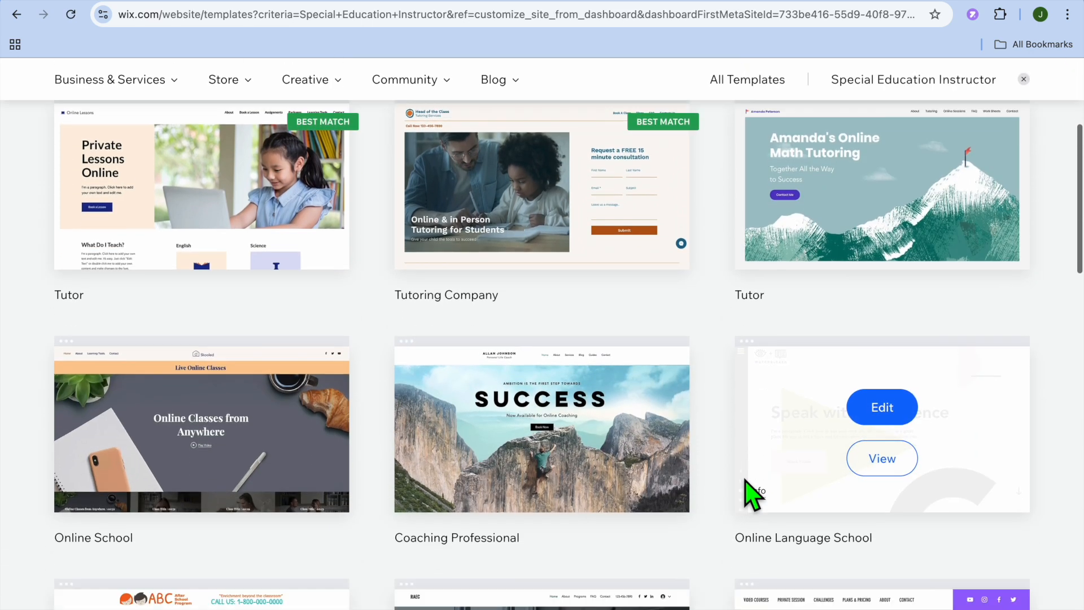
pyautogui.scroll(-7, 751, 495)
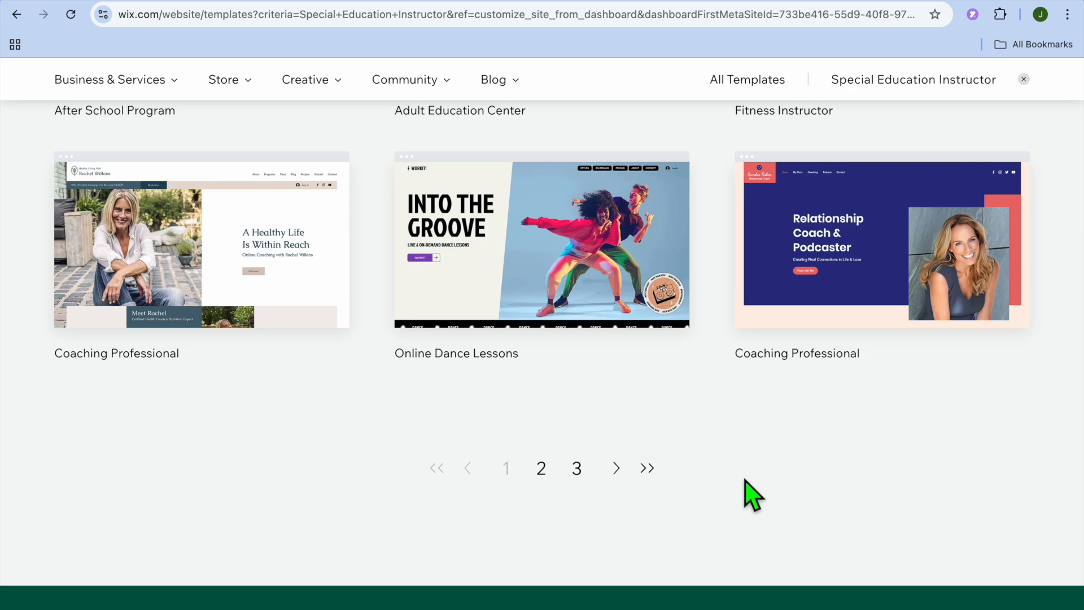
pyautogui.scroll(20, 751, 495)
pyautogui.scroll(-6, 751, 495)
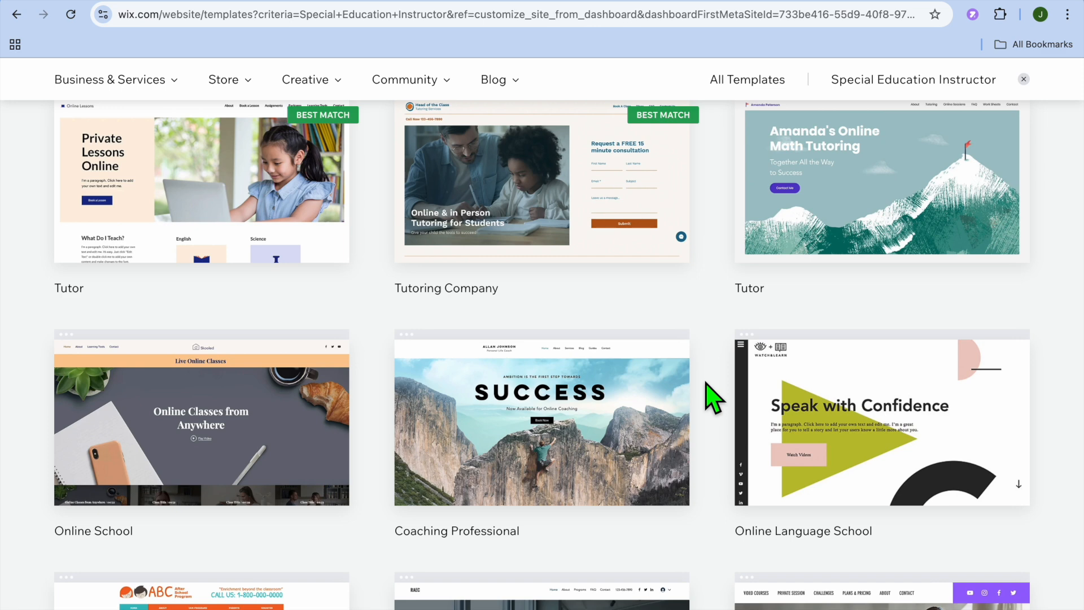
pyautogui.moveTo(555, 226)
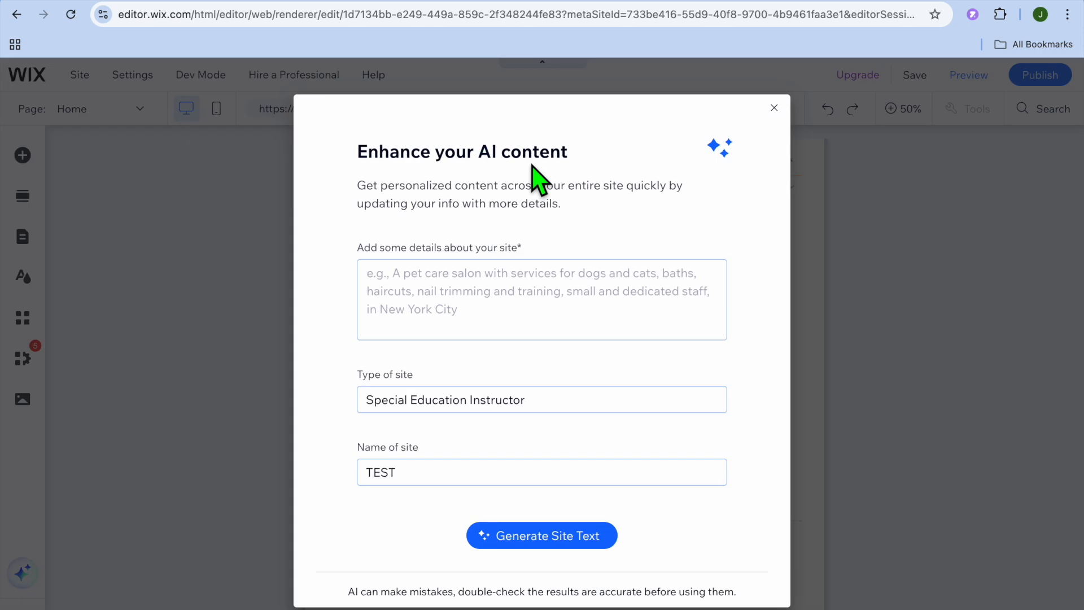
# Dismiss the AI content enhancement form without generating site text and zoom the editor in to 100%.
pyautogui.click(412, 280)
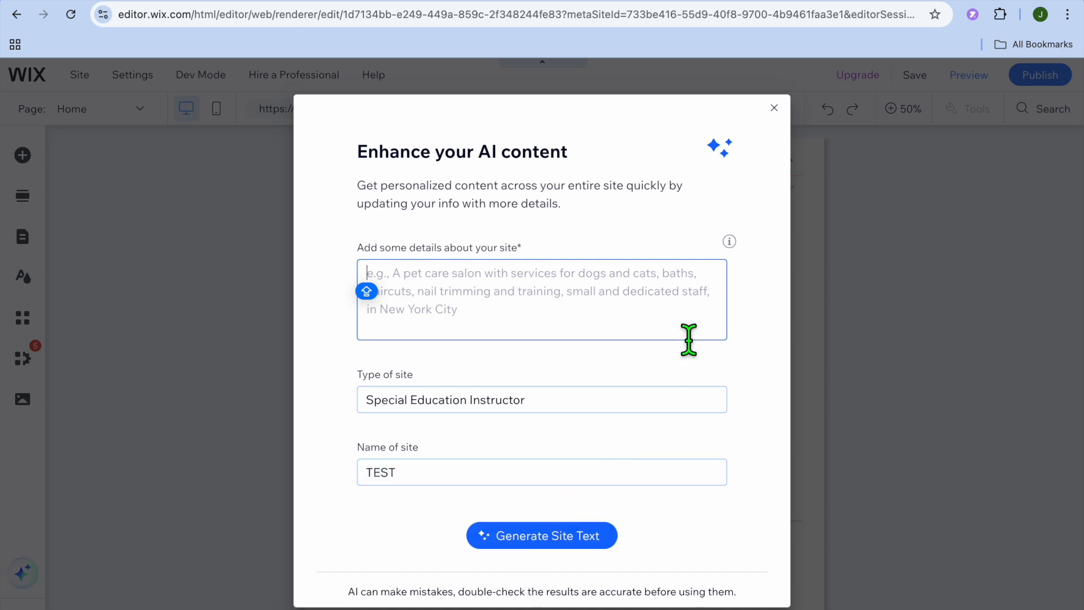
pyautogui.click(774, 108)
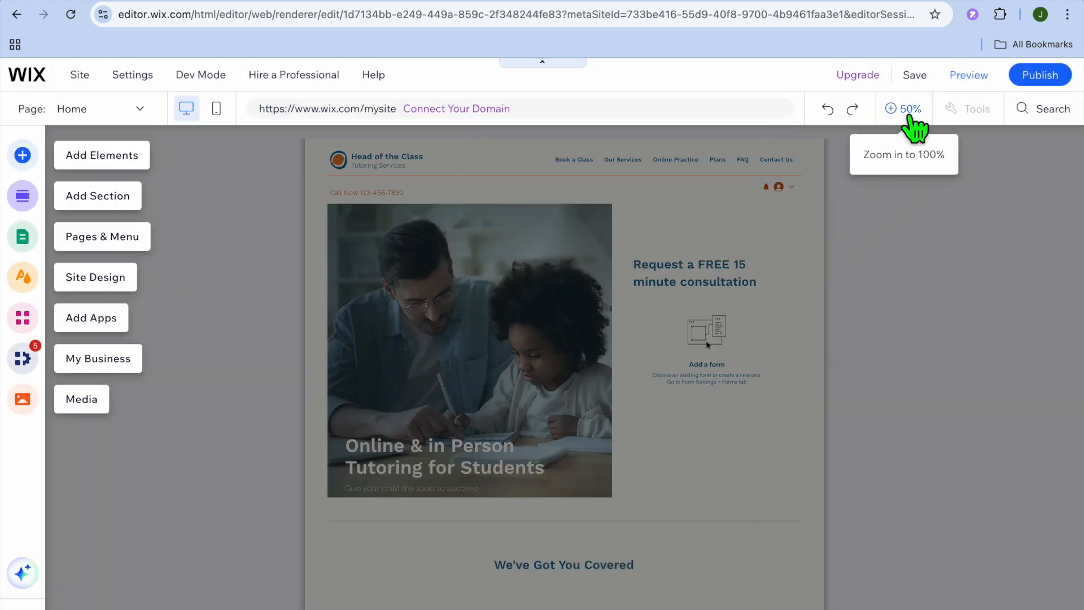
pyautogui.click(906, 110)
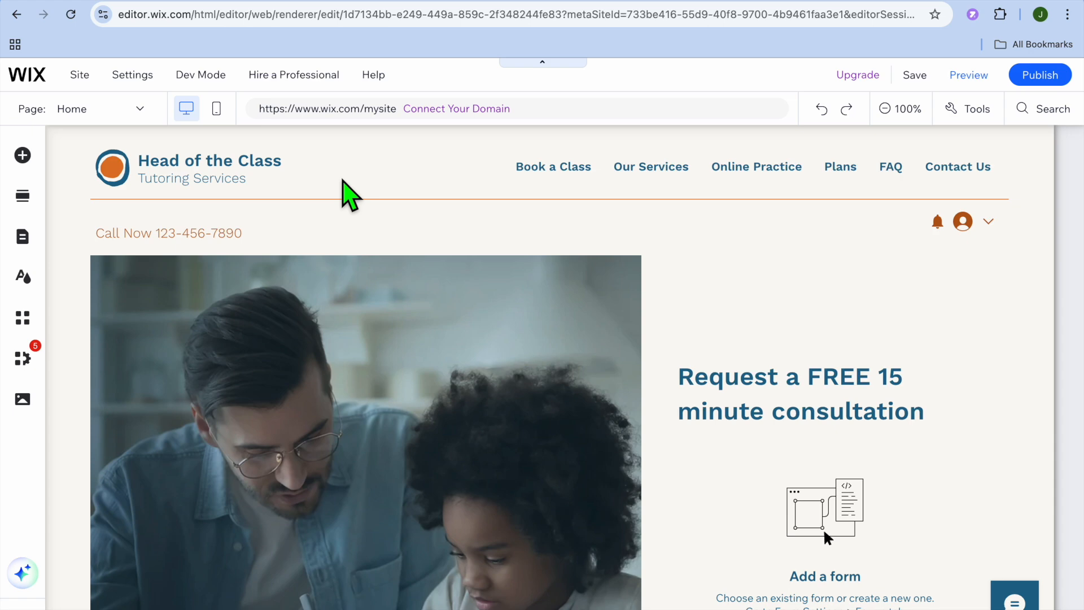
# Open Quick Edit for the header and the Register section and examine their editable texts, backgrounds and form.
pyautogui.moveTo(269, 170)
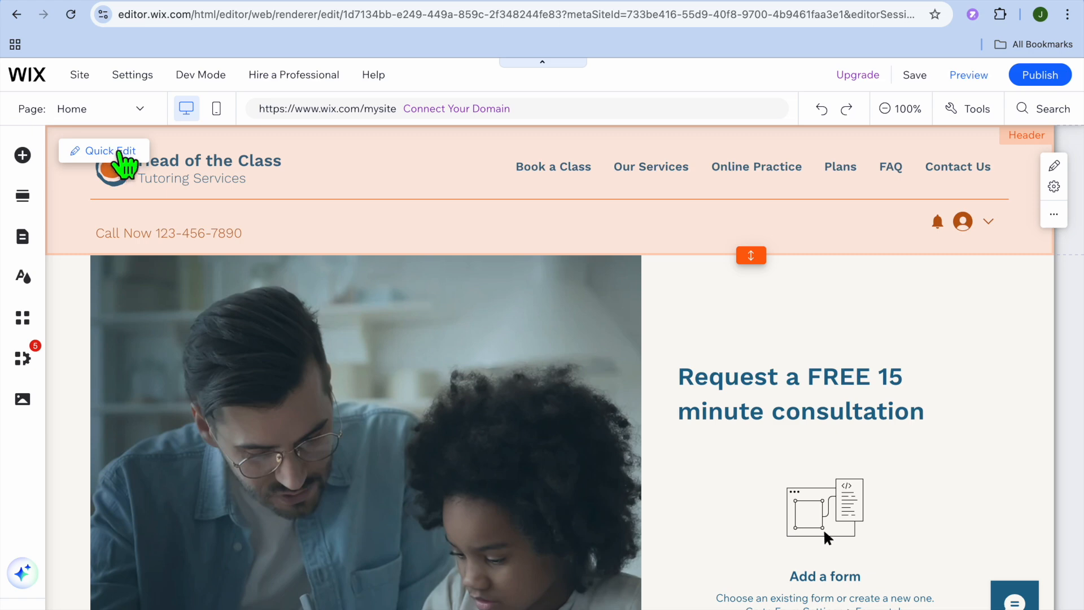
pyautogui.click(113, 151)
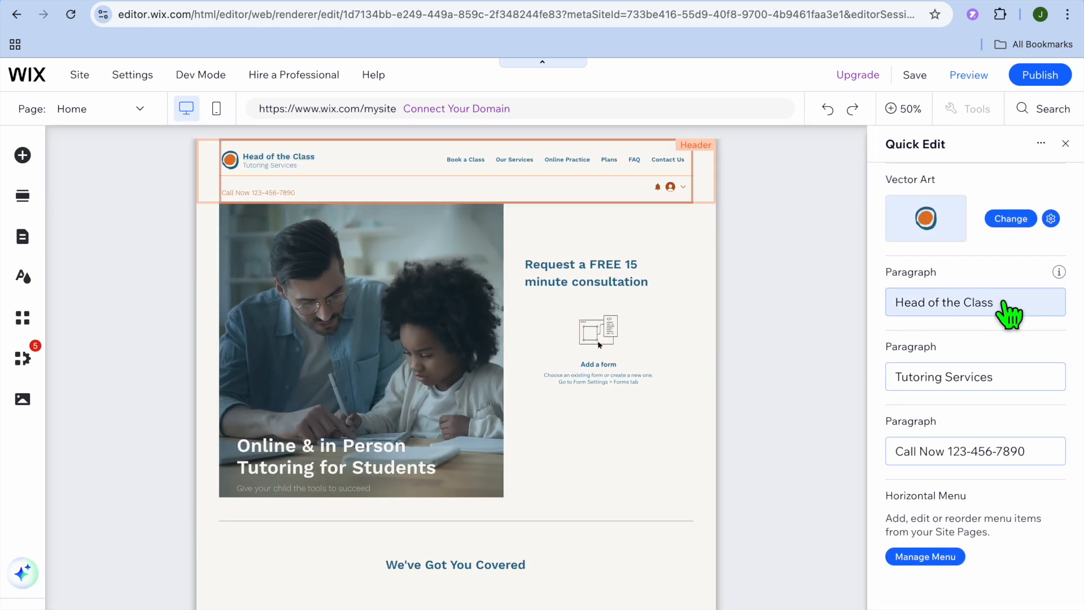
pyautogui.click(1009, 314)
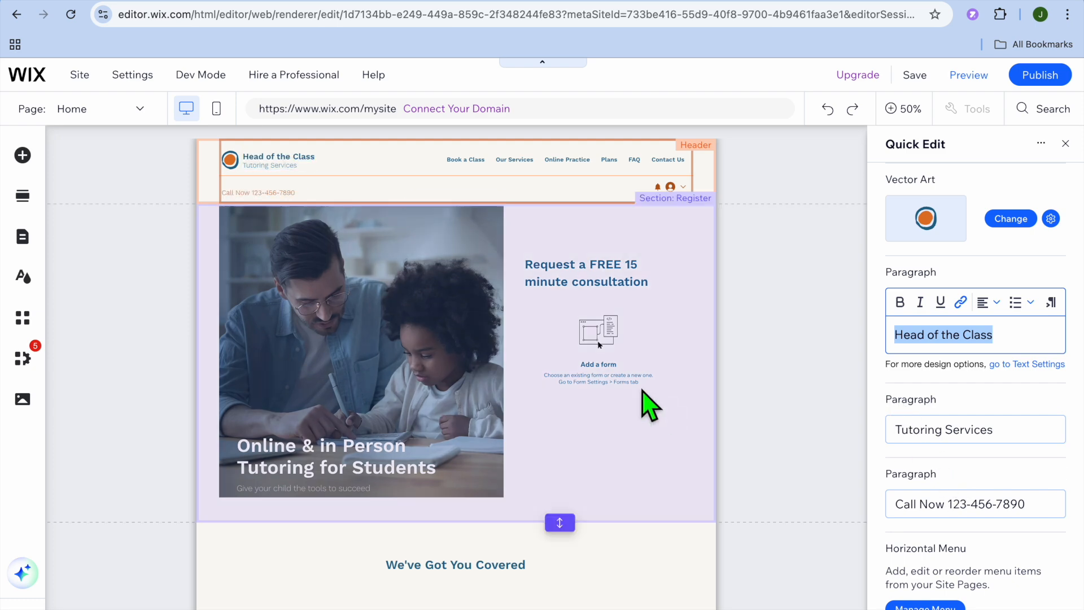
pyautogui.click(378, 367)
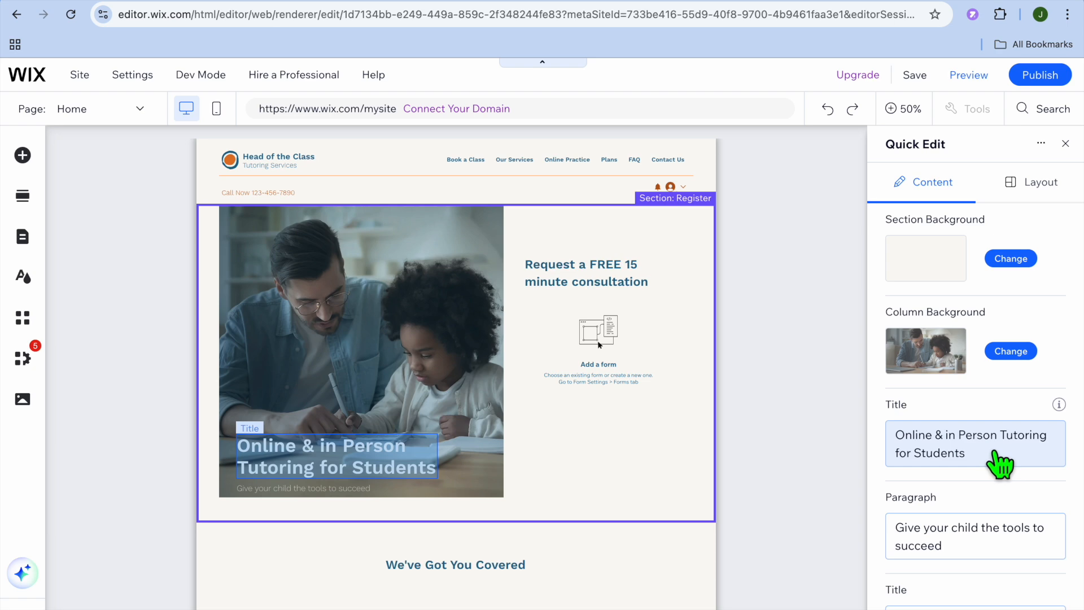
pyautogui.scroll(-3, 1011, 551)
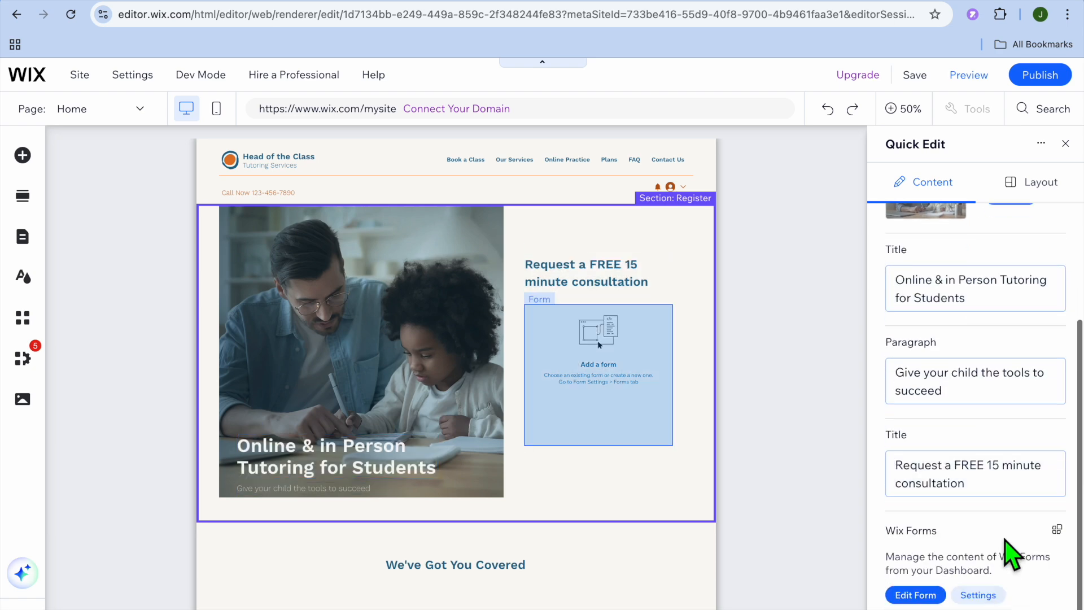
# Examine the Quick Edit content of the We've Got You Covered, Decorative and Testimonials sections, and close Quick Edit.
pyautogui.click(600, 595)
pyautogui.scroll(-10, 595, 593)
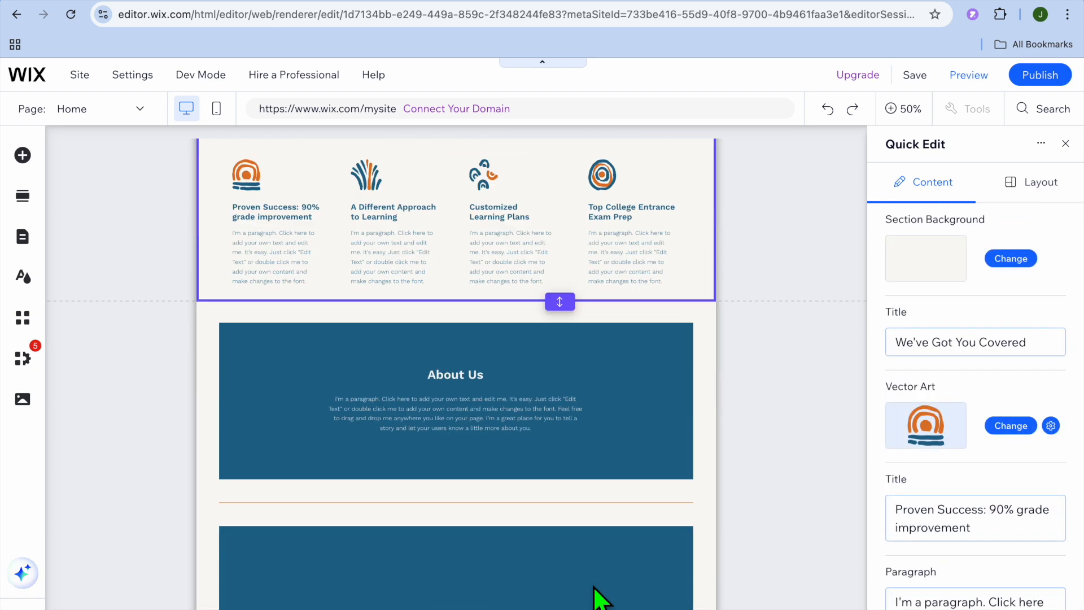
pyautogui.click(614, 413)
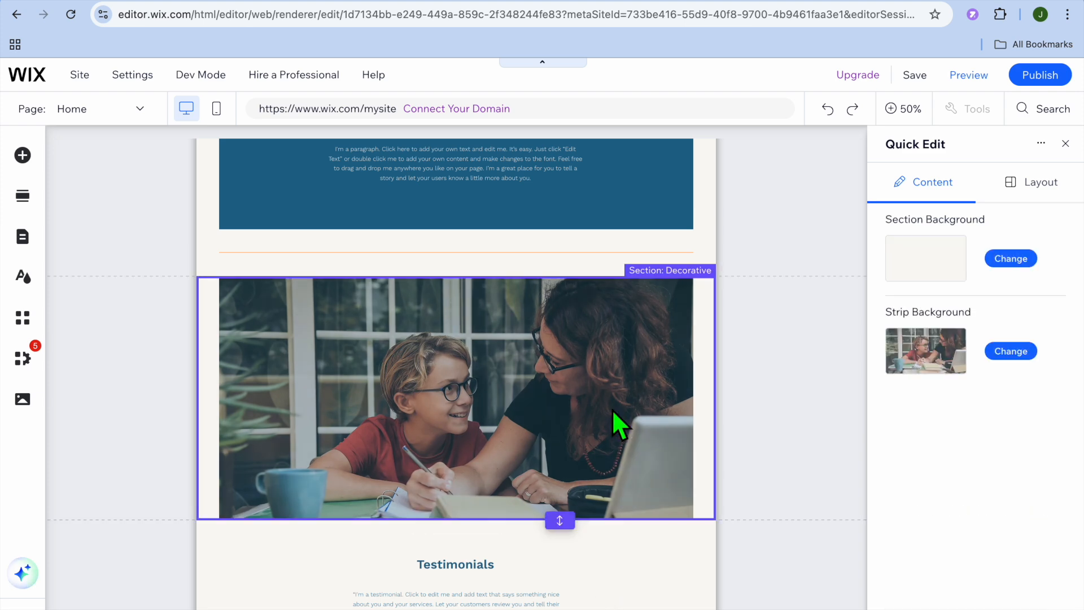
pyautogui.click(564, 581)
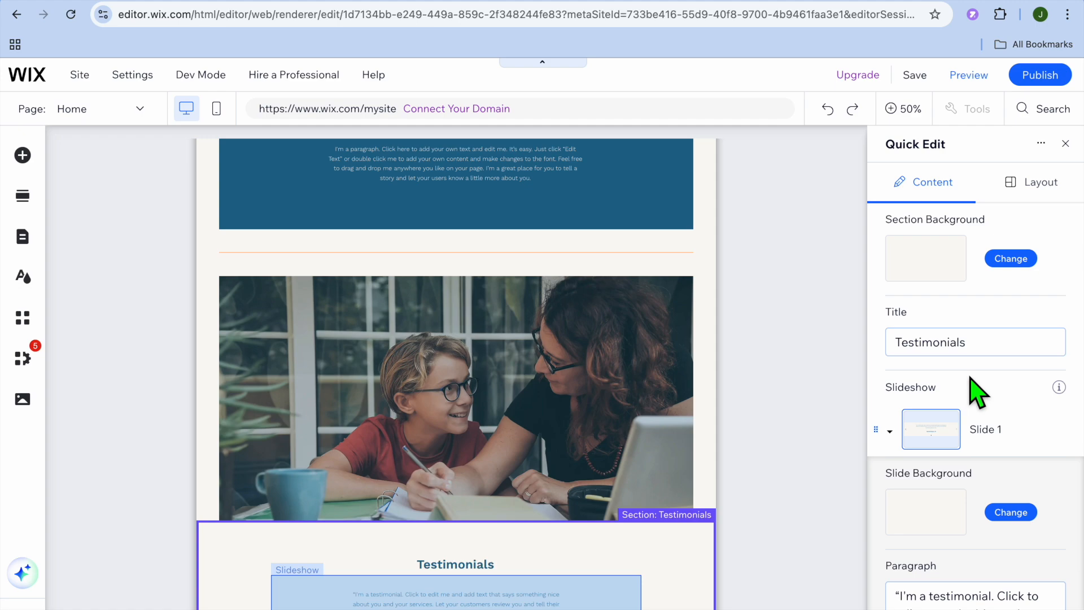
pyautogui.scroll(-5, 971, 384)
pyautogui.scroll(5, 990, 302)
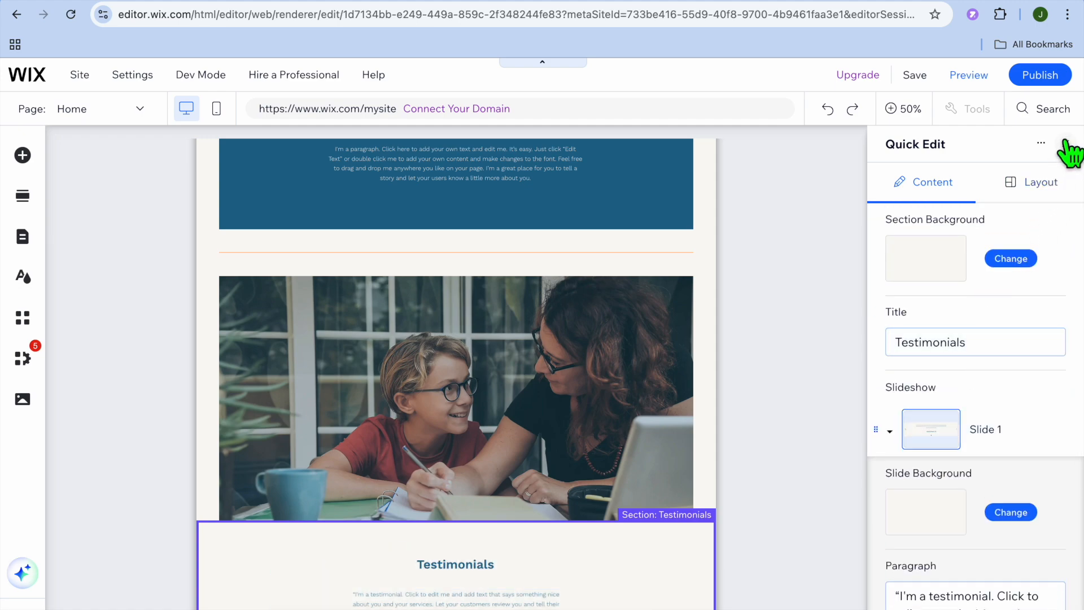
pyautogui.click(1063, 144)
pyautogui.scroll(10, 626, 308)
pyautogui.scroll(10, 621, 294)
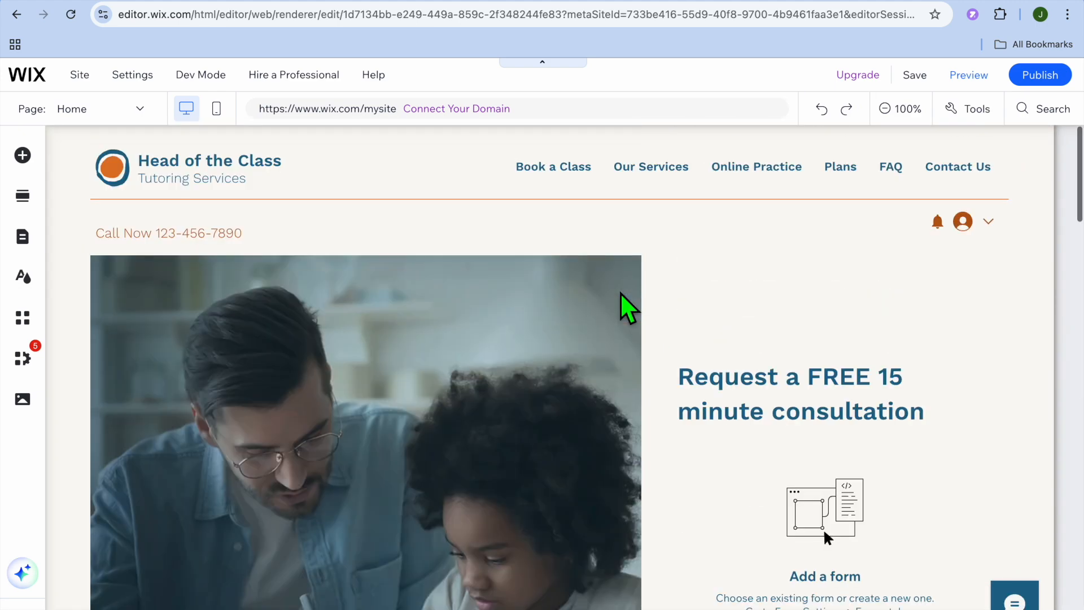
# Browse the elements available for the home page, including the Contact & Forms, Decorative and Menu & Anchor categories.
pyautogui.scroll(-8, 621, 294)
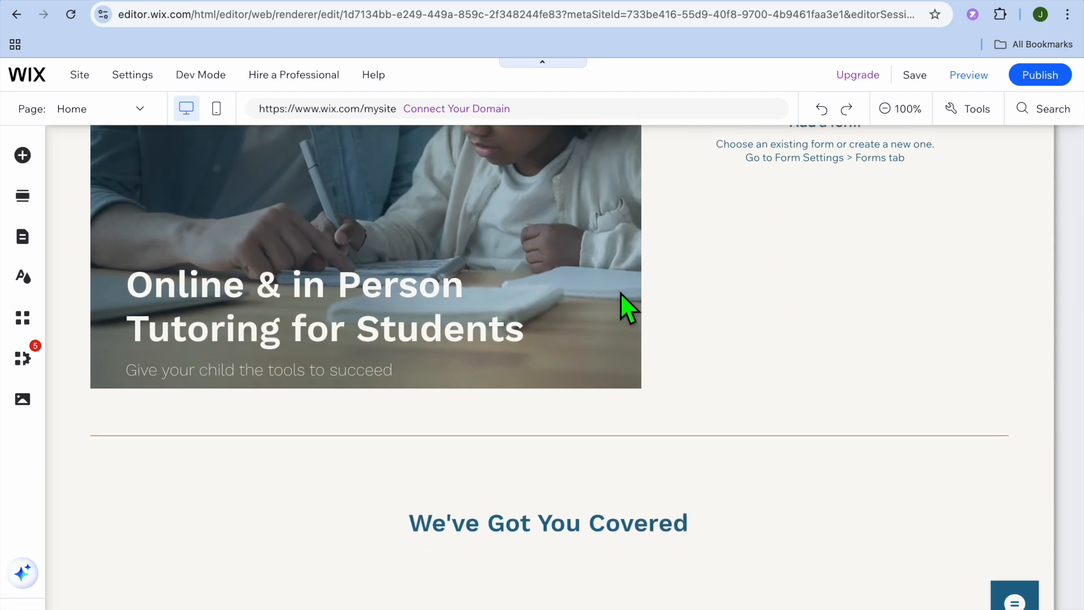
pyautogui.scroll(-5, 620, 293)
pyautogui.scroll(-6, 625, 307)
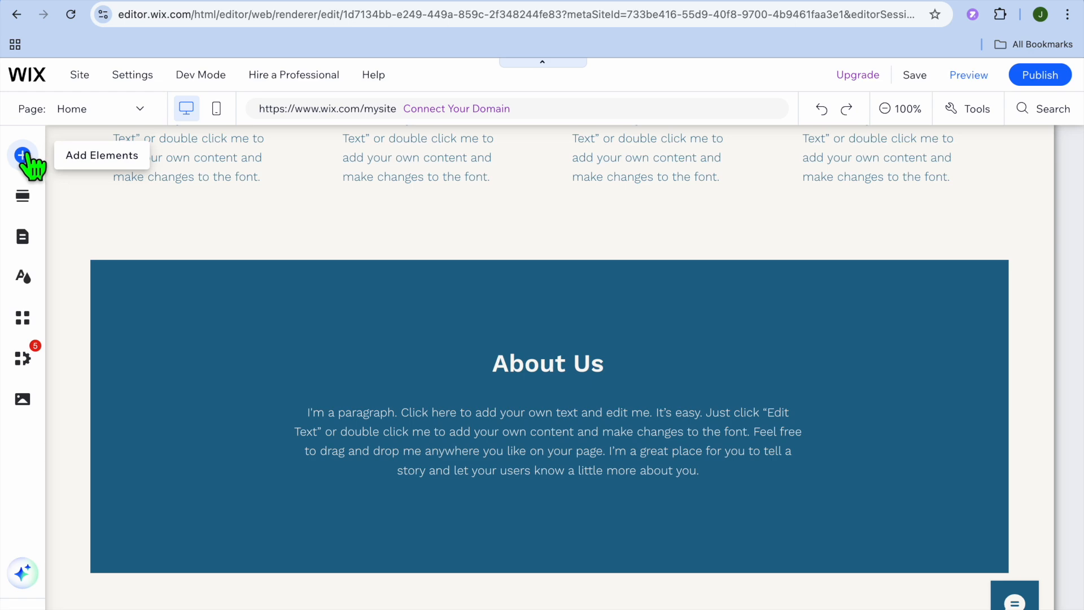
pyautogui.click(23, 156)
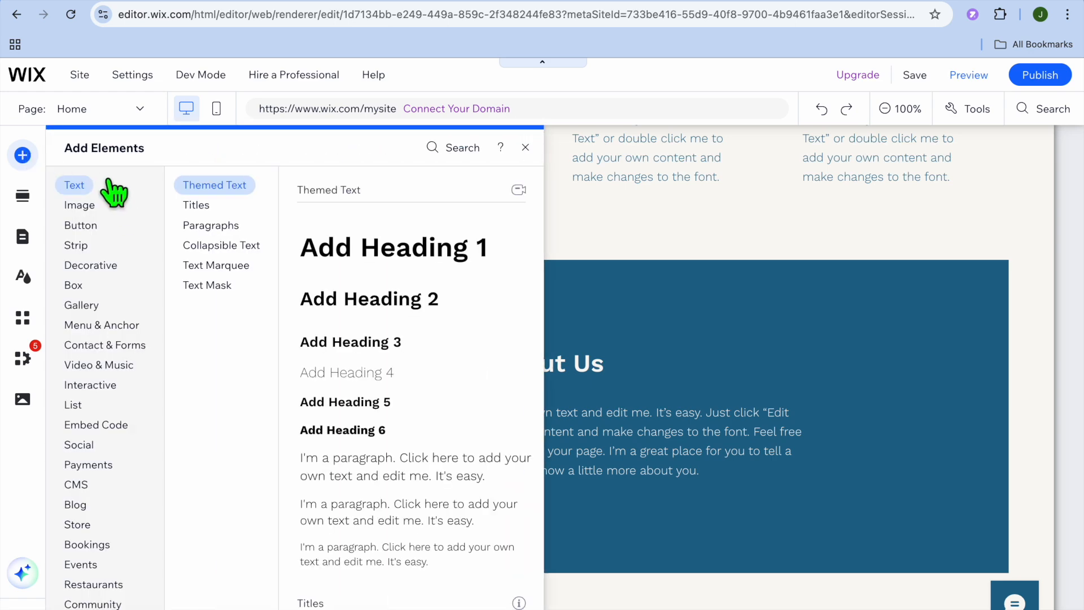
pyautogui.click(134, 344)
pyautogui.click(106, 261)
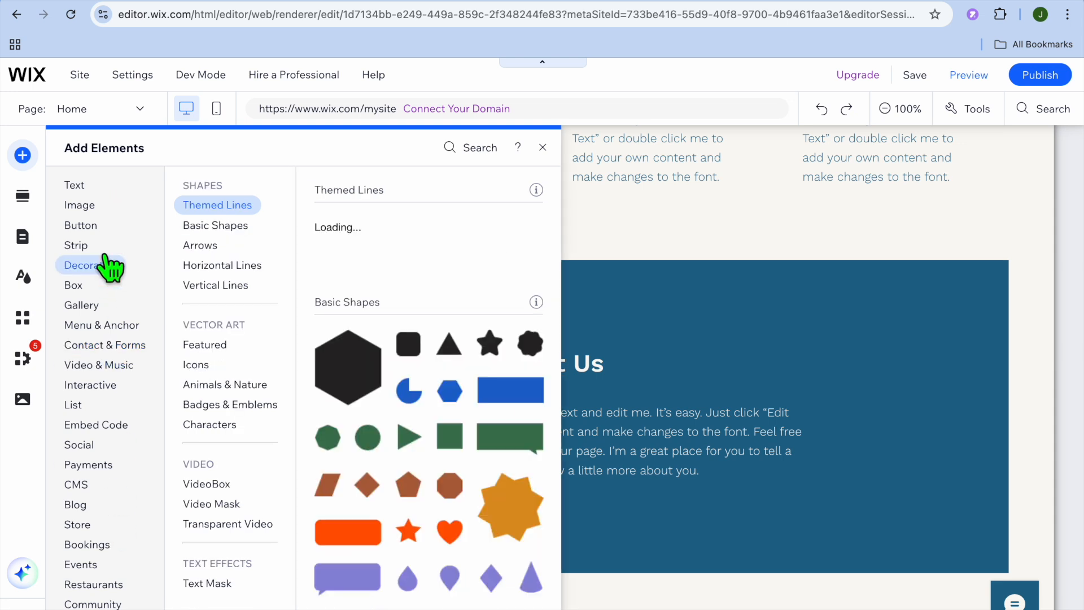
pyautogui.click(128, 326)
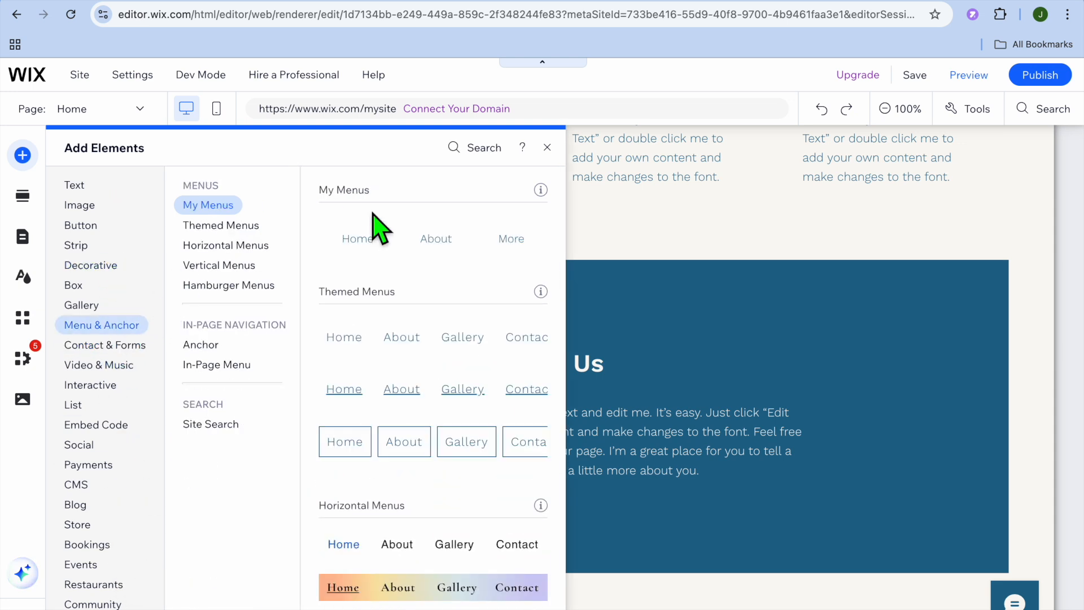
pyautogui.click(339, 231)
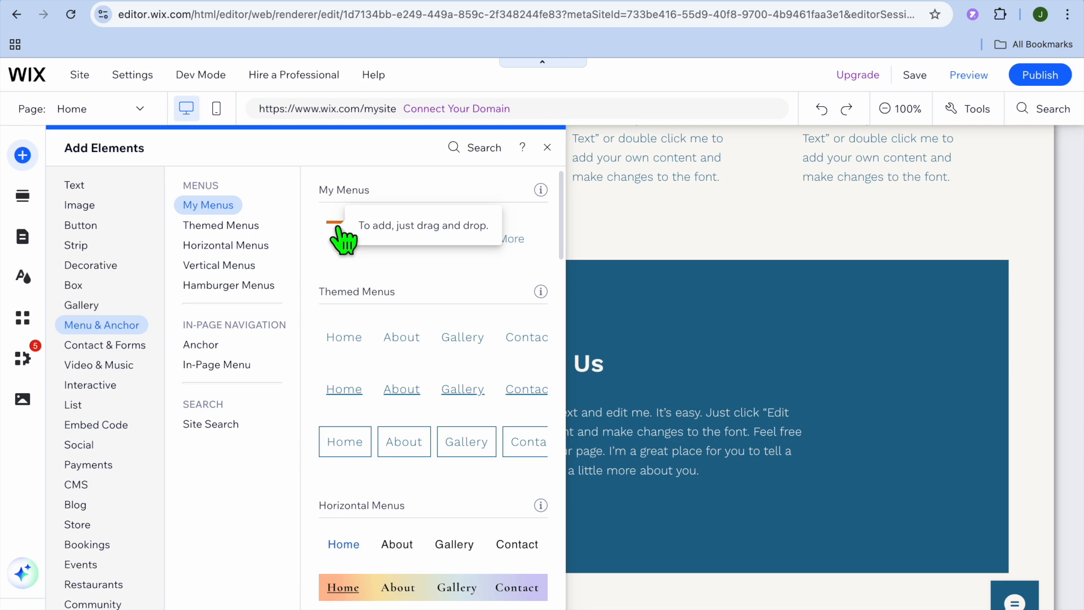
# View the site's page list and browse the About and Landing Page templates for new pages without adding one.
pyautogui.click(21, 241)
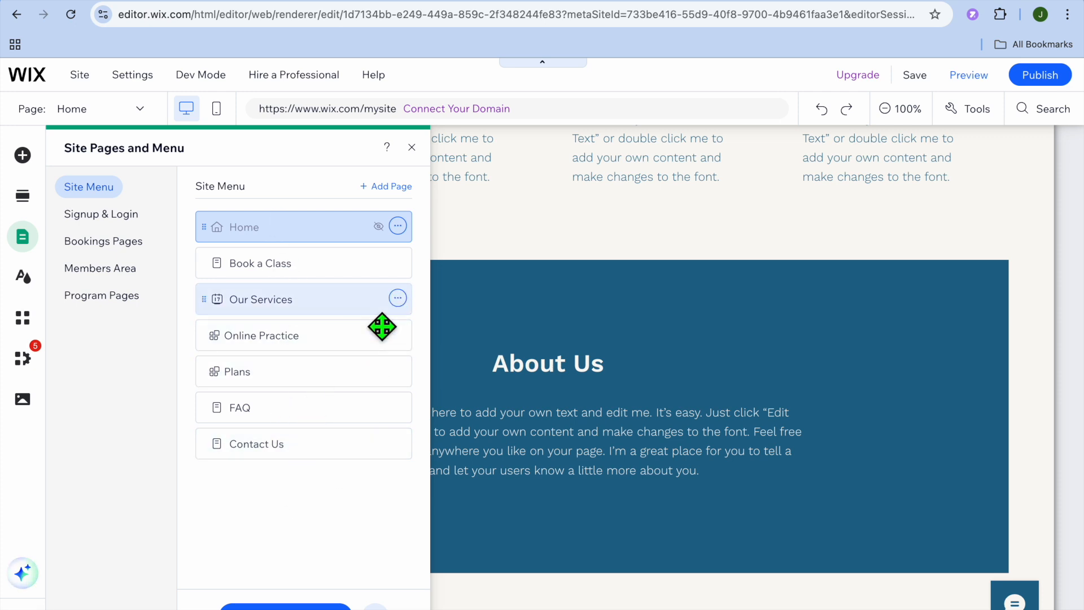
pyautogui.click(395, 187)
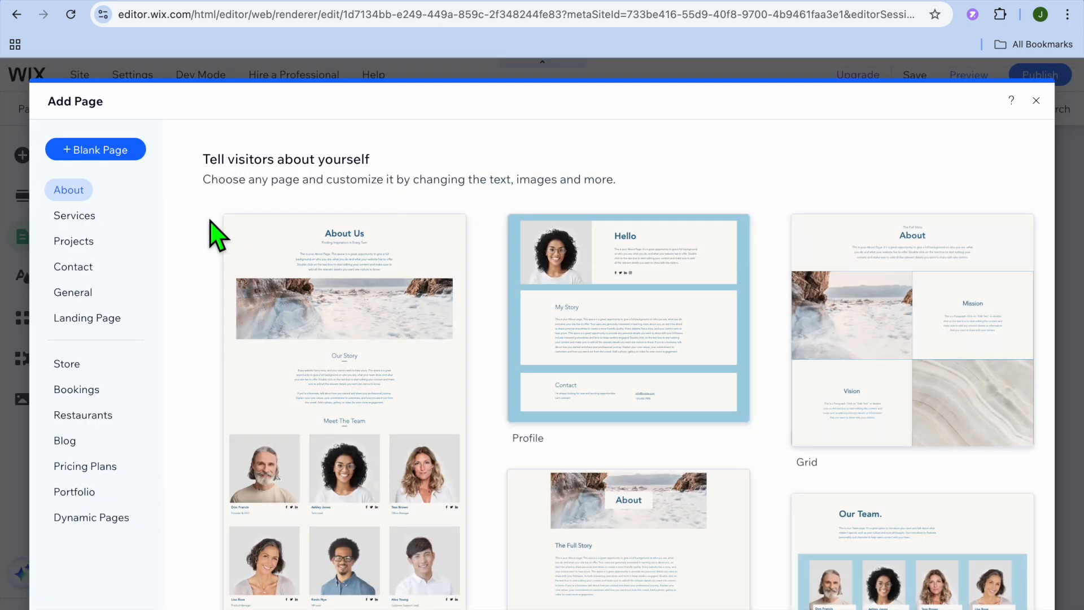
pyautogui.click(89, 315)
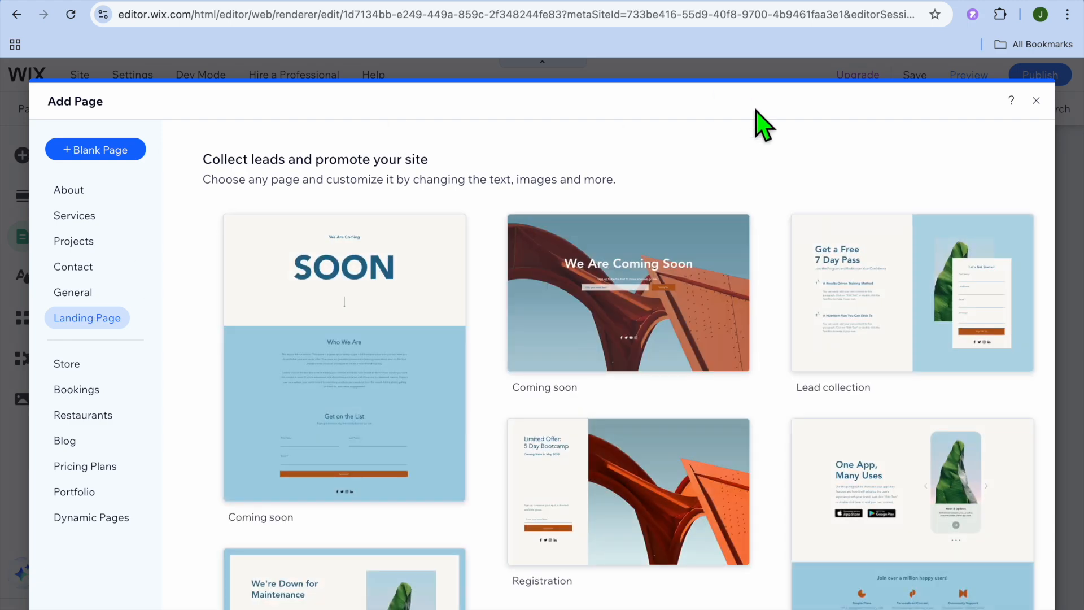
pyautogui.click(1035, 102)
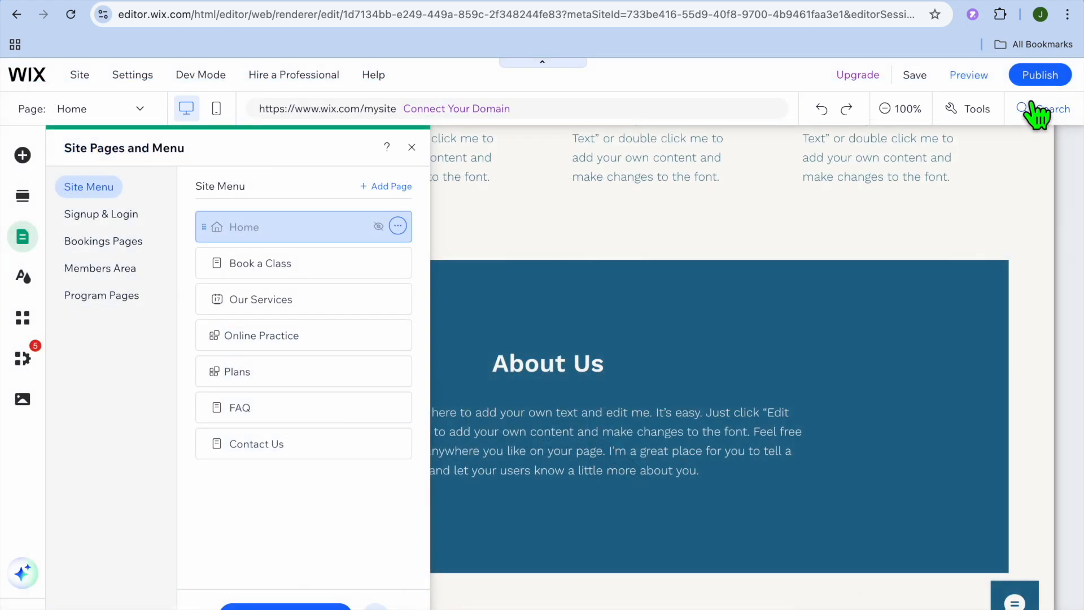
# Preview the site and check its Book a Class and Our Services pages for the bookable services.
pyautogui.click(981, 83)
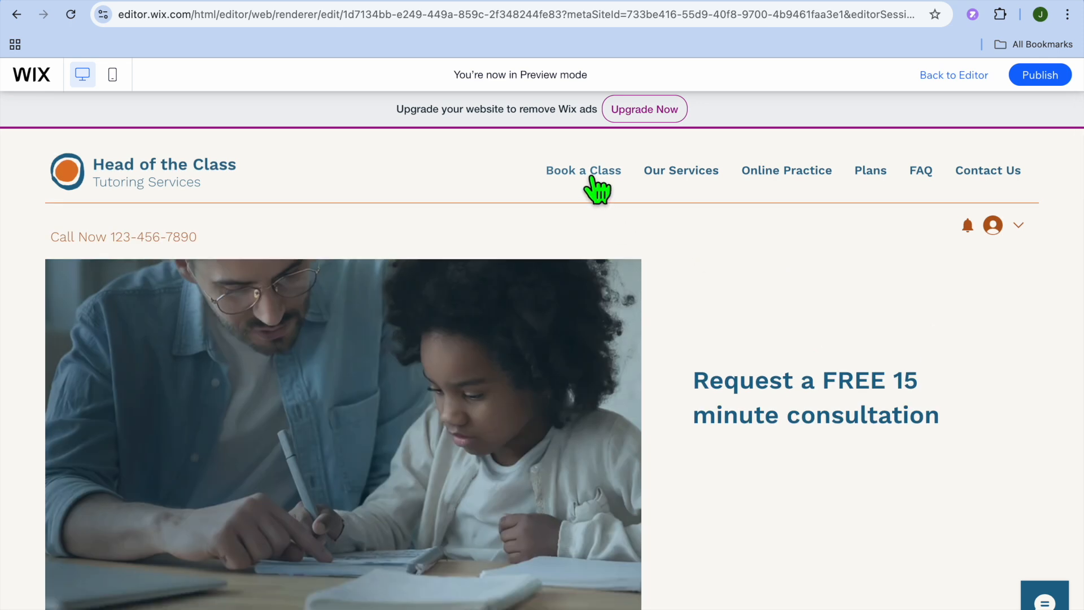
pyautogui.click(593, 175)
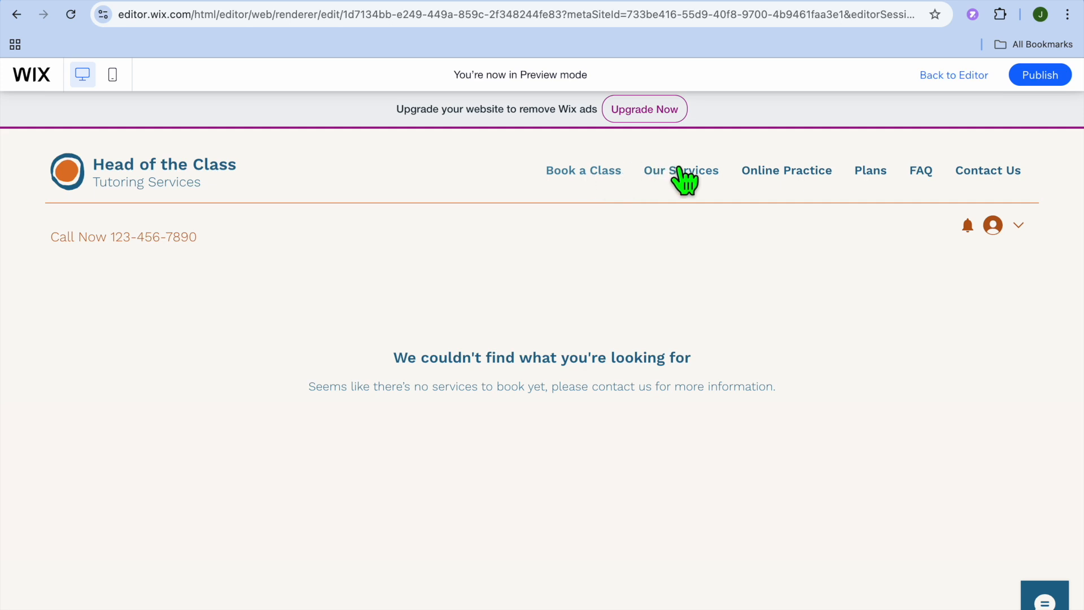
pyautogui.click(681, 171)
pyautogui.scroll(-8, 695, 390)
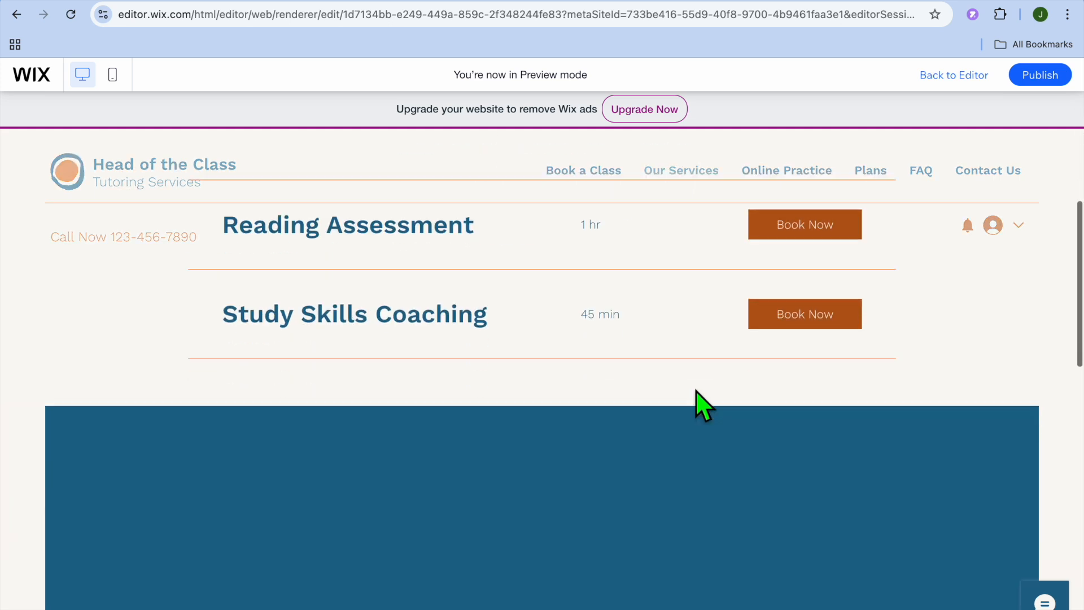